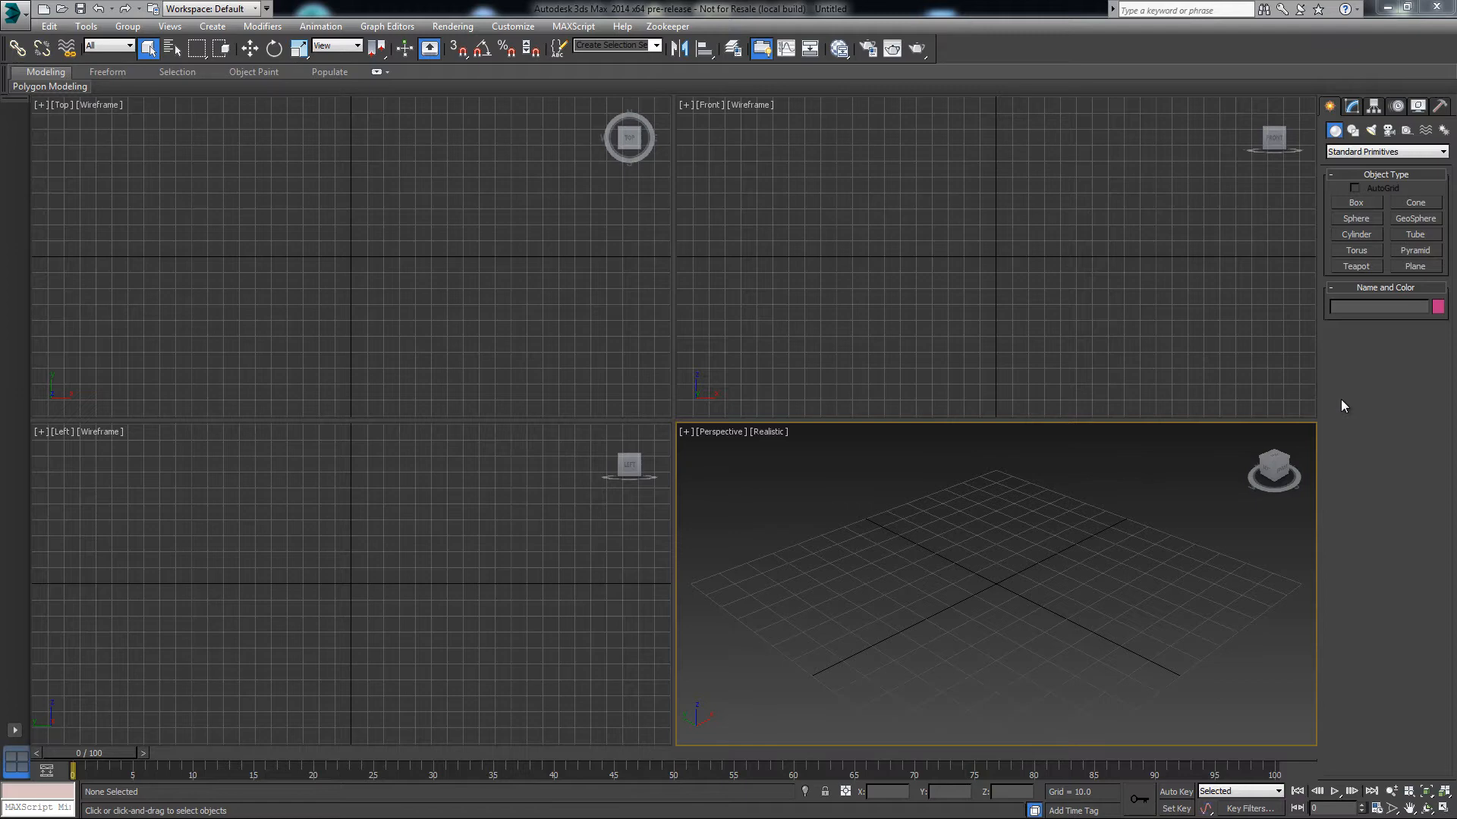
Create a Spray particle system about 117 by 101 units, centred near the origin in the Top viewport.
{"action": "left_click", "coordinate": [1350, 157]}
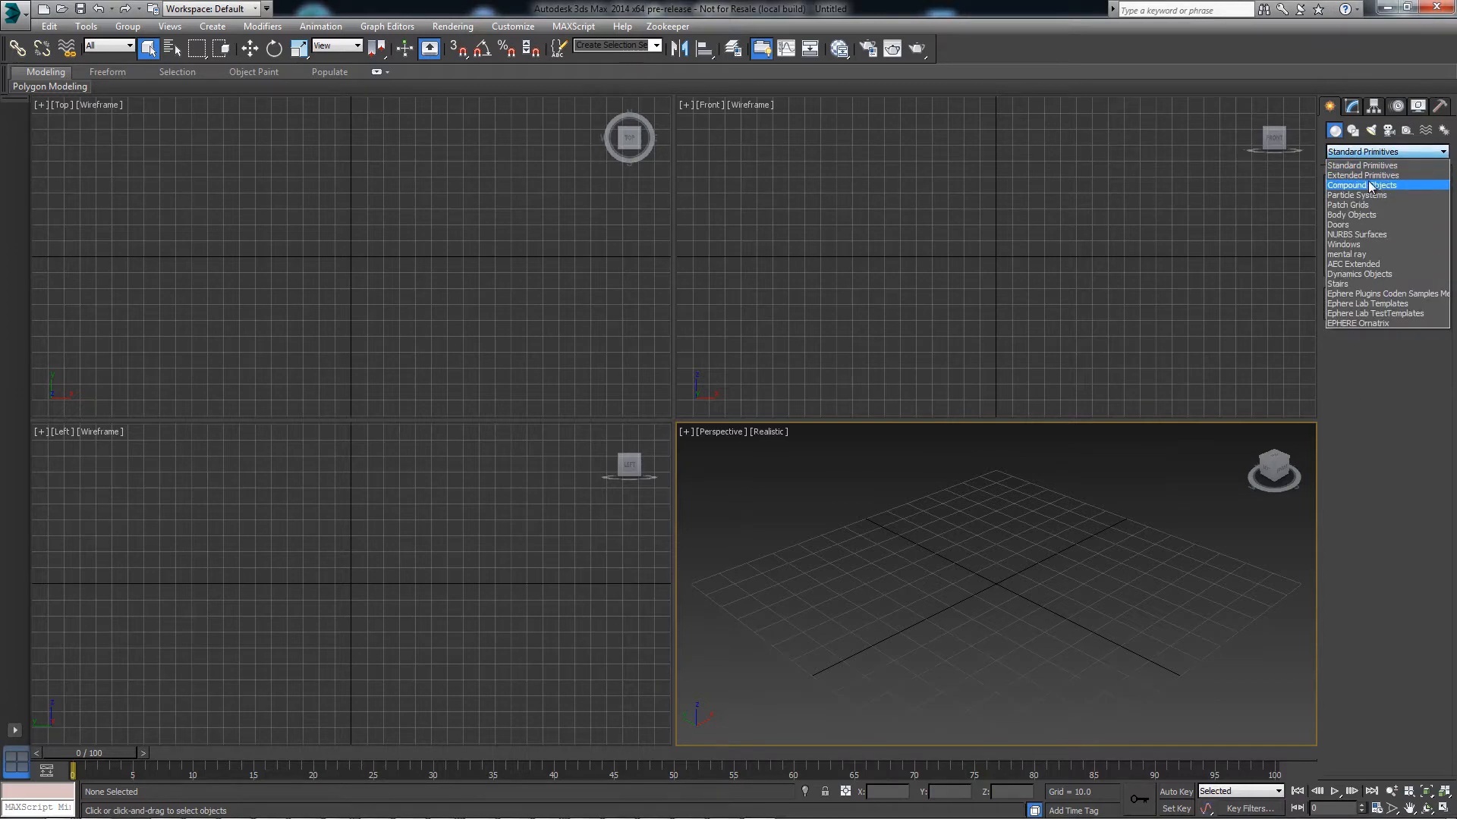
{"action": "left_click", "coordinate": [1365, 195]}
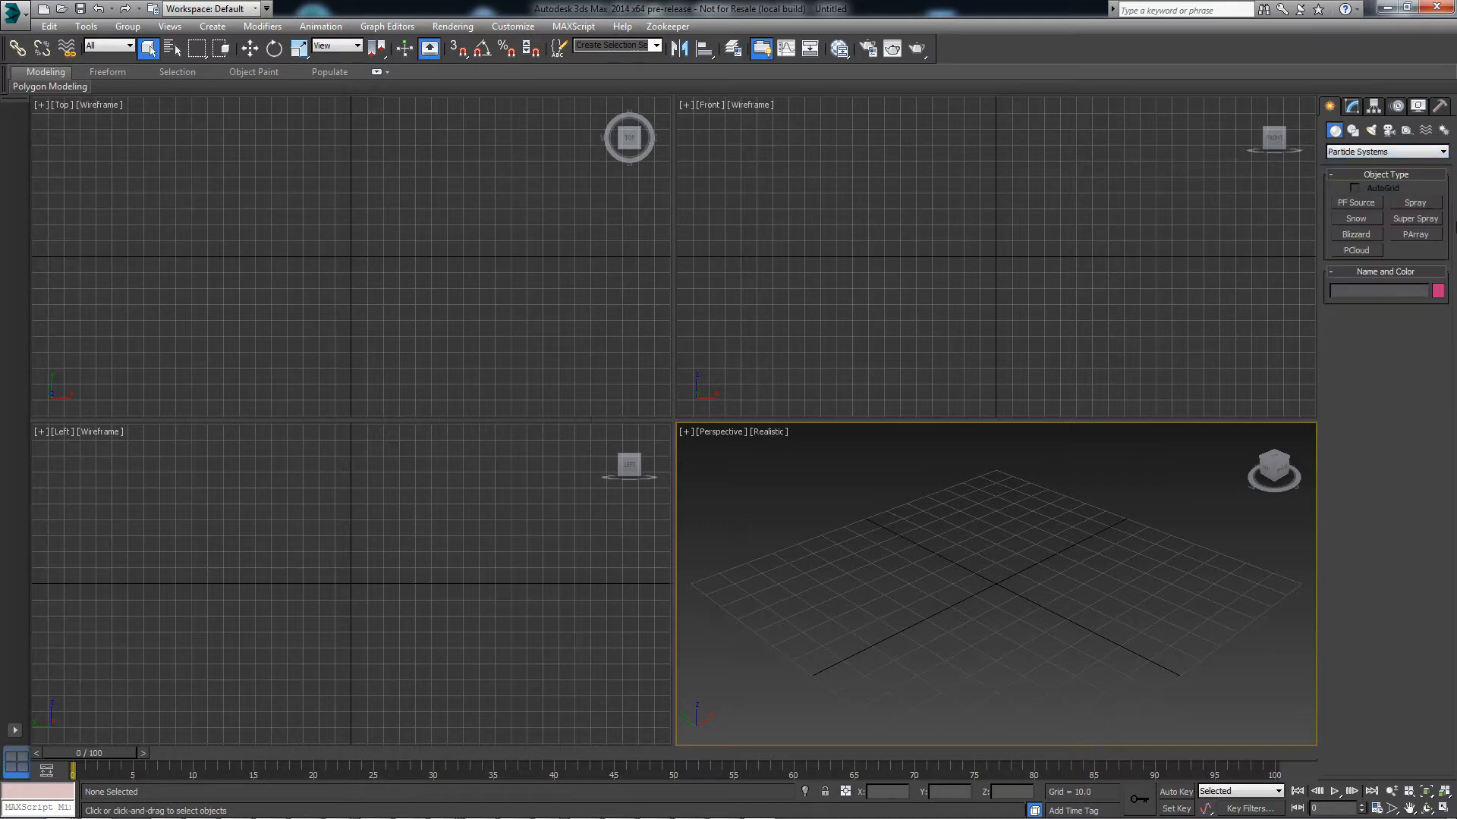
{"action": "left_click", "coordinate": [1413, 205]}
{"action": "mouse_move", "coordinate": [257, 341]}
{"action": "left_mouse_down"}
{"action": "mouse_move", "coordinate": [420, 179]}
{"action": "mouse_move", "coordinate": [444, 180]}
{"action": "left_mouse_up"}
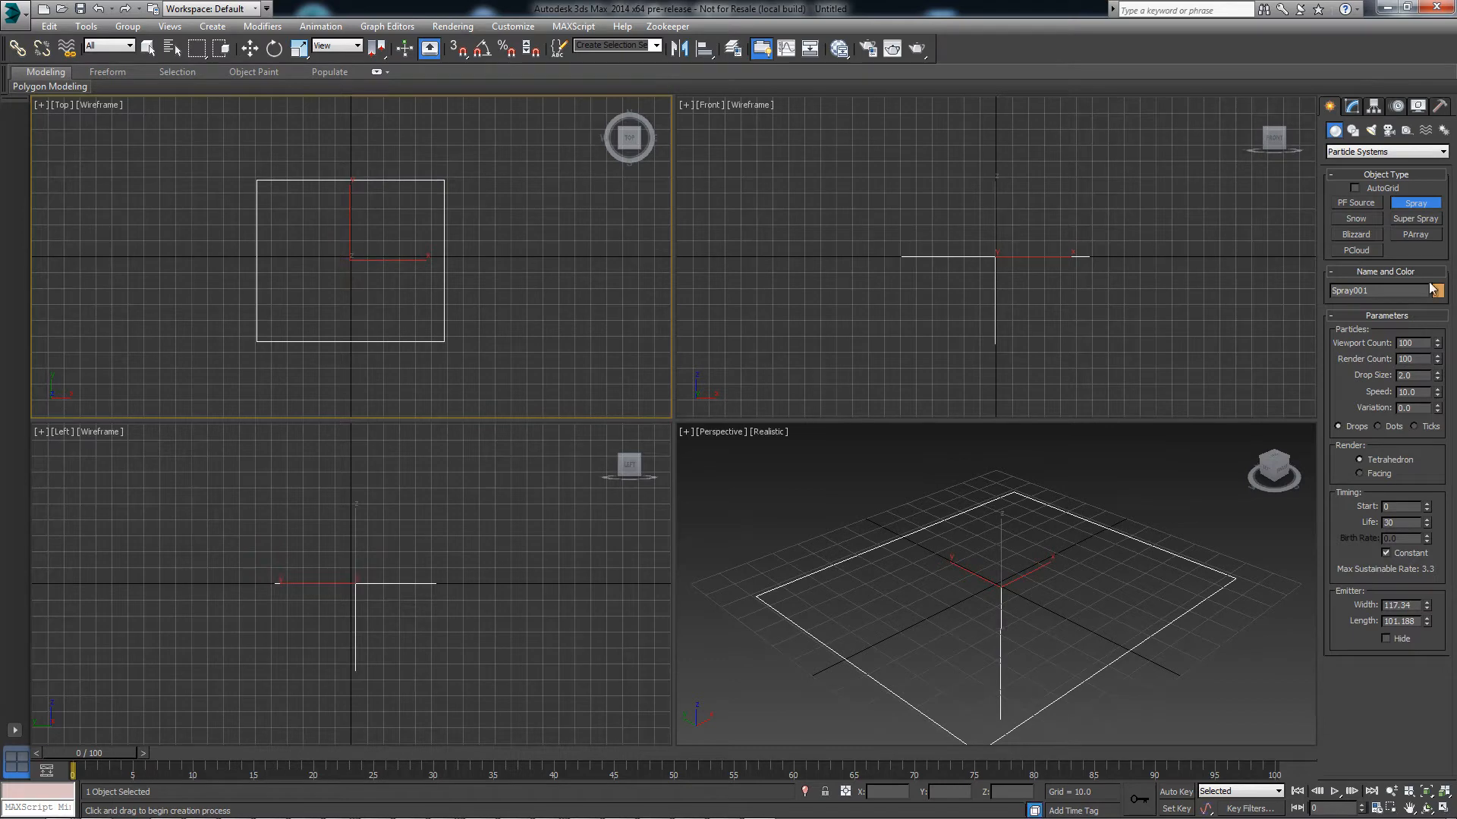
Create a large Teapot primitive in the Top viewport, centred on the spray emitter and extending well beyond it.
{"action": "left_click", "coordinate": [1344, 152]}
{"action": "left_click", "coordinate": [1349, 166]}
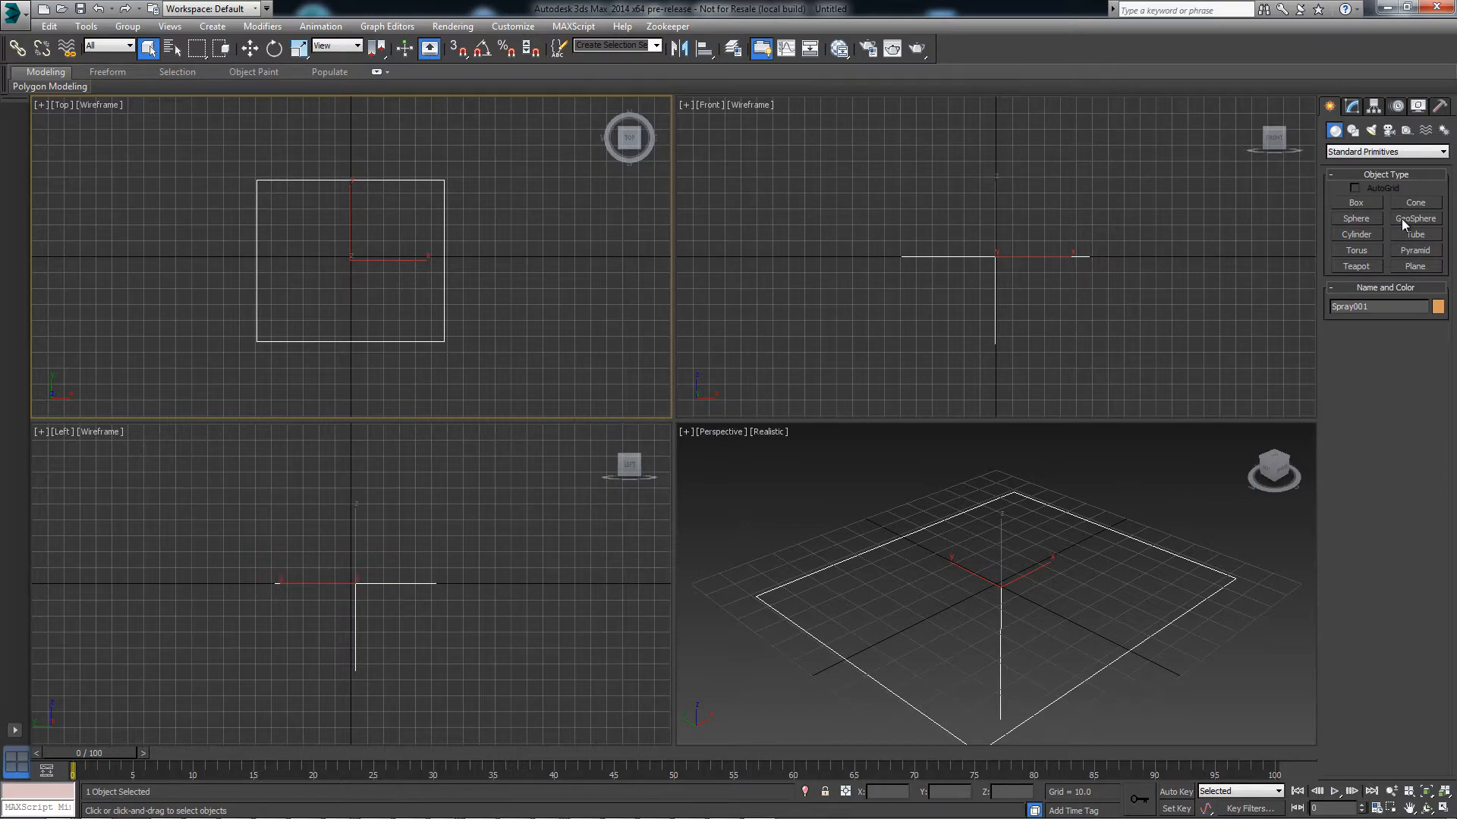
{"action": "left_click", "coordinate": [1372, 263]}
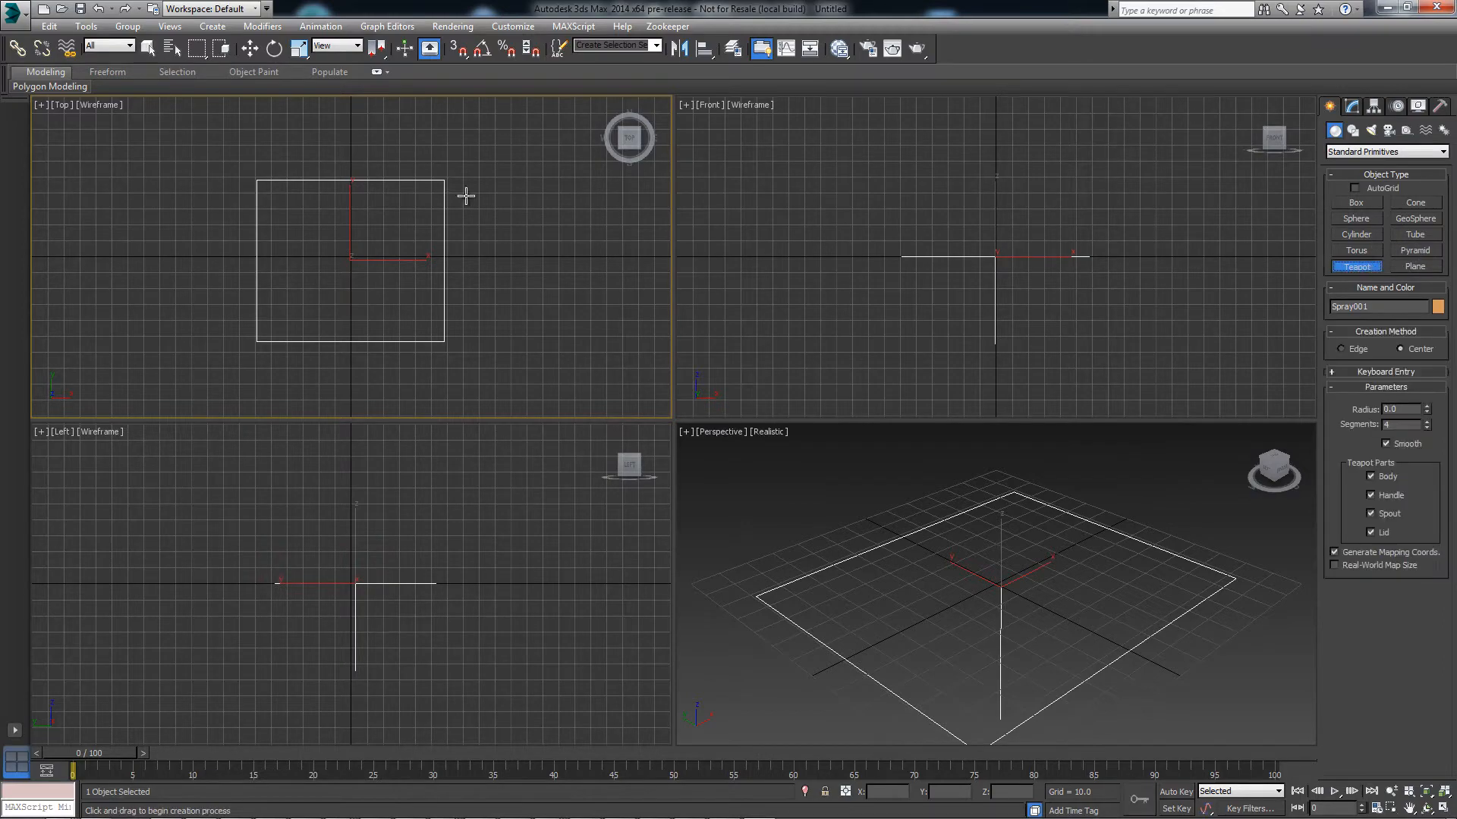
{"action": "left_click_drag", "start_coordinate": [353, 258], "coordinate": [533, 98]}
Move the teapot down in the Front viewport to about Z -114 so it encloses the spray emitter.
{"action": "middle_click_drag", "start_coordinate": [1020, 216], "coordinate": [1003, 261]}
{"action": "scroll", "coordinate": [1004, 260], "scroll_direction": "down", "scroll_amount": 4}
{"action": "key", "text": "w"}
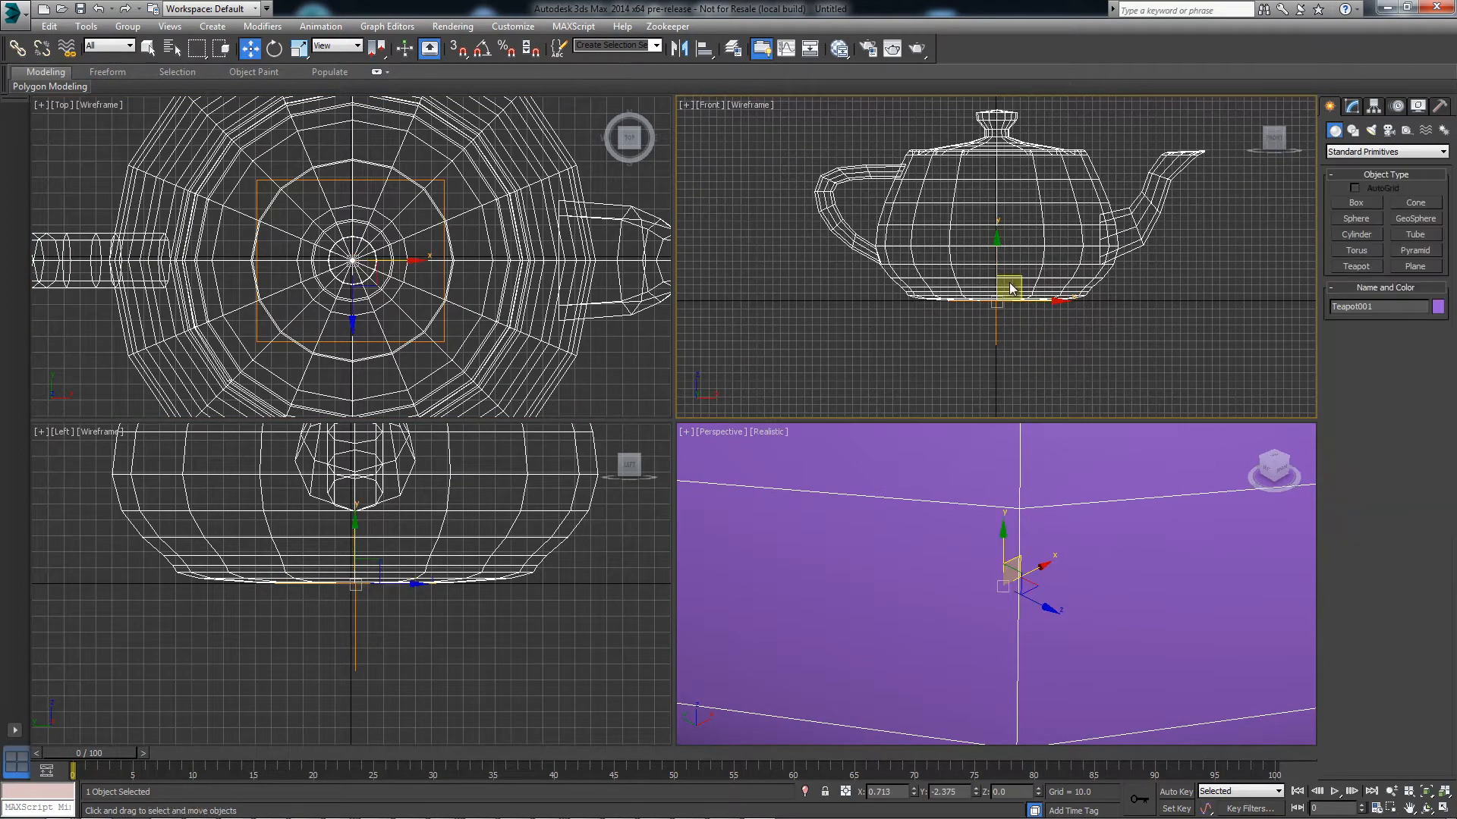
{"action": "left_click_drag", "start_coordinate": [1020, 273], "coordinate": [1024, 365]}
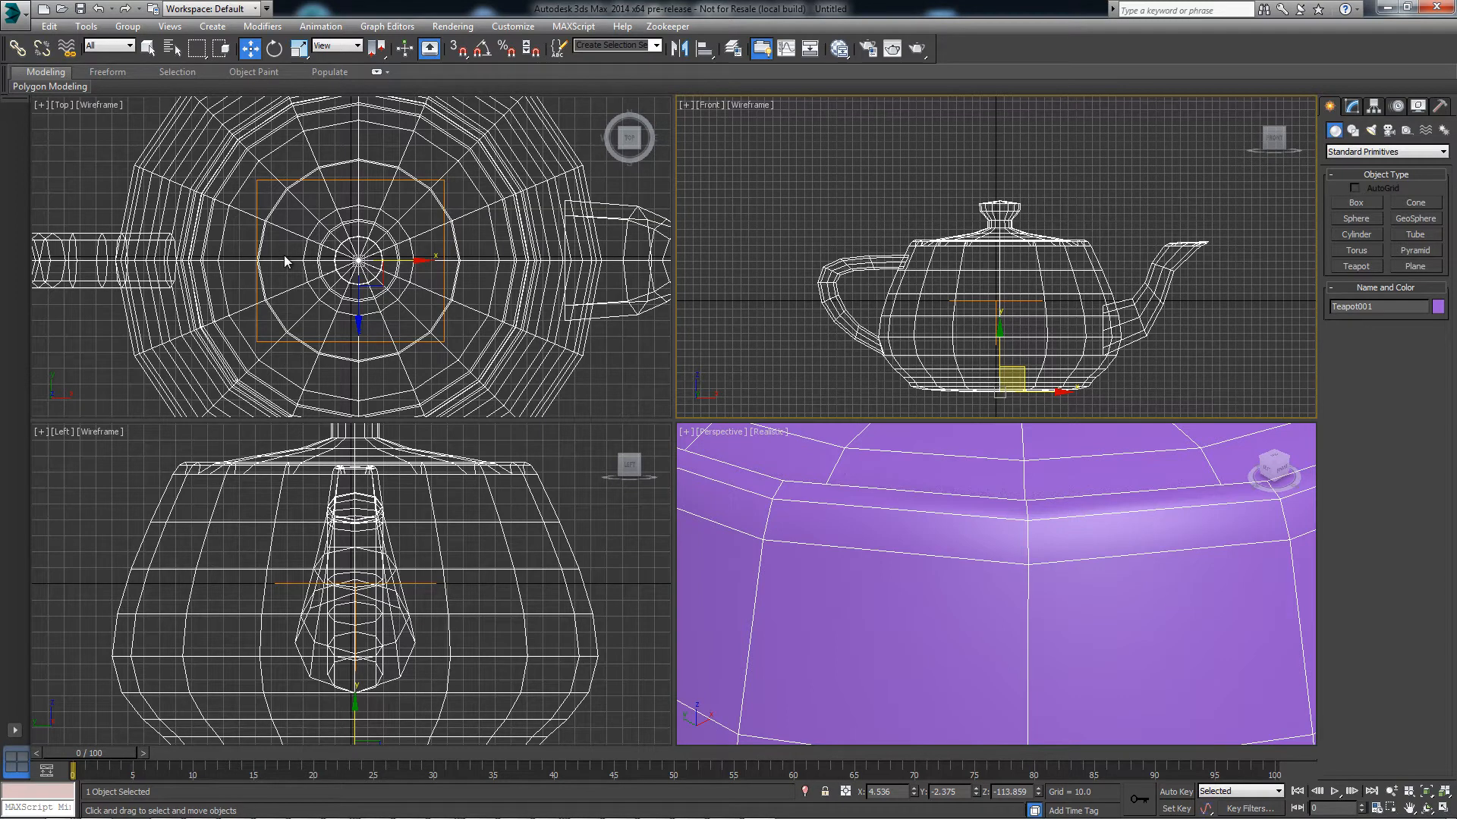
Apply the LabForceField (WSM) modifier to the spray emitter and open its plugin graph for editing.
{"action": "left_click", "coordinate": [962, 301]}
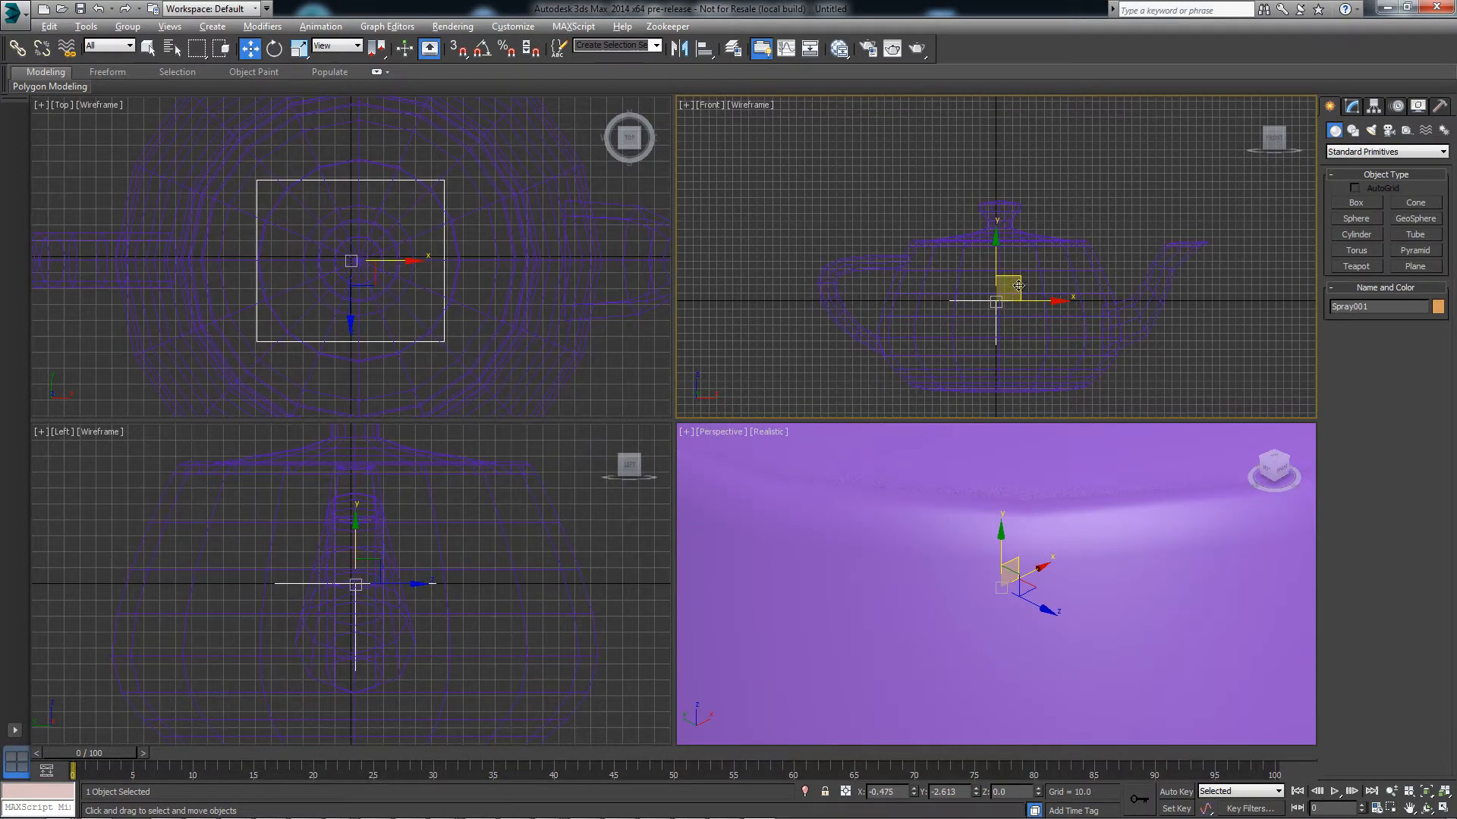
{"action": "key", "text": "alt+w"}
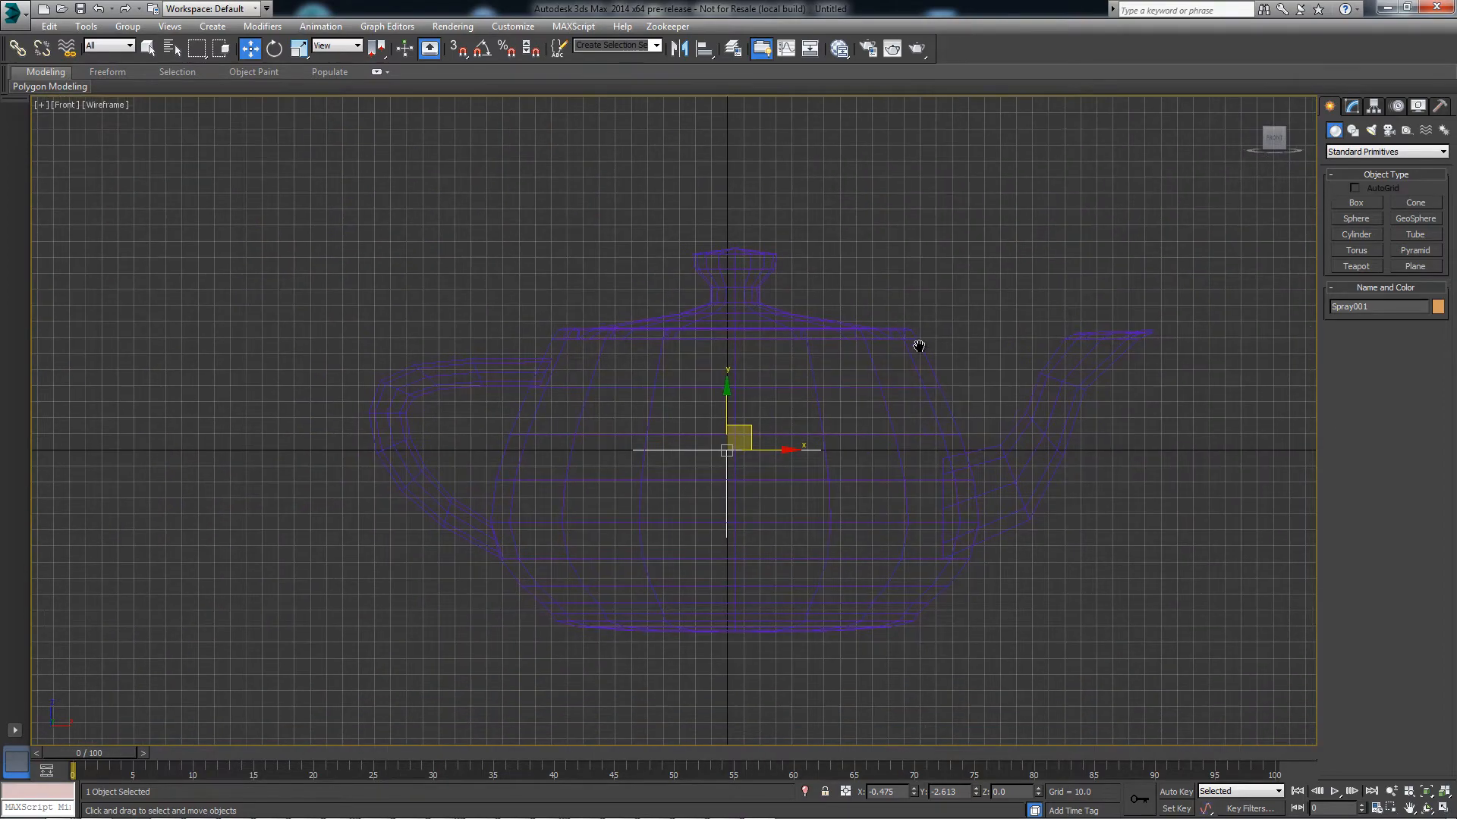
{"action": "left_click", "coordinate": [1352, 106]}
{"action": "left_click", "coordinate": [1374, 146]}
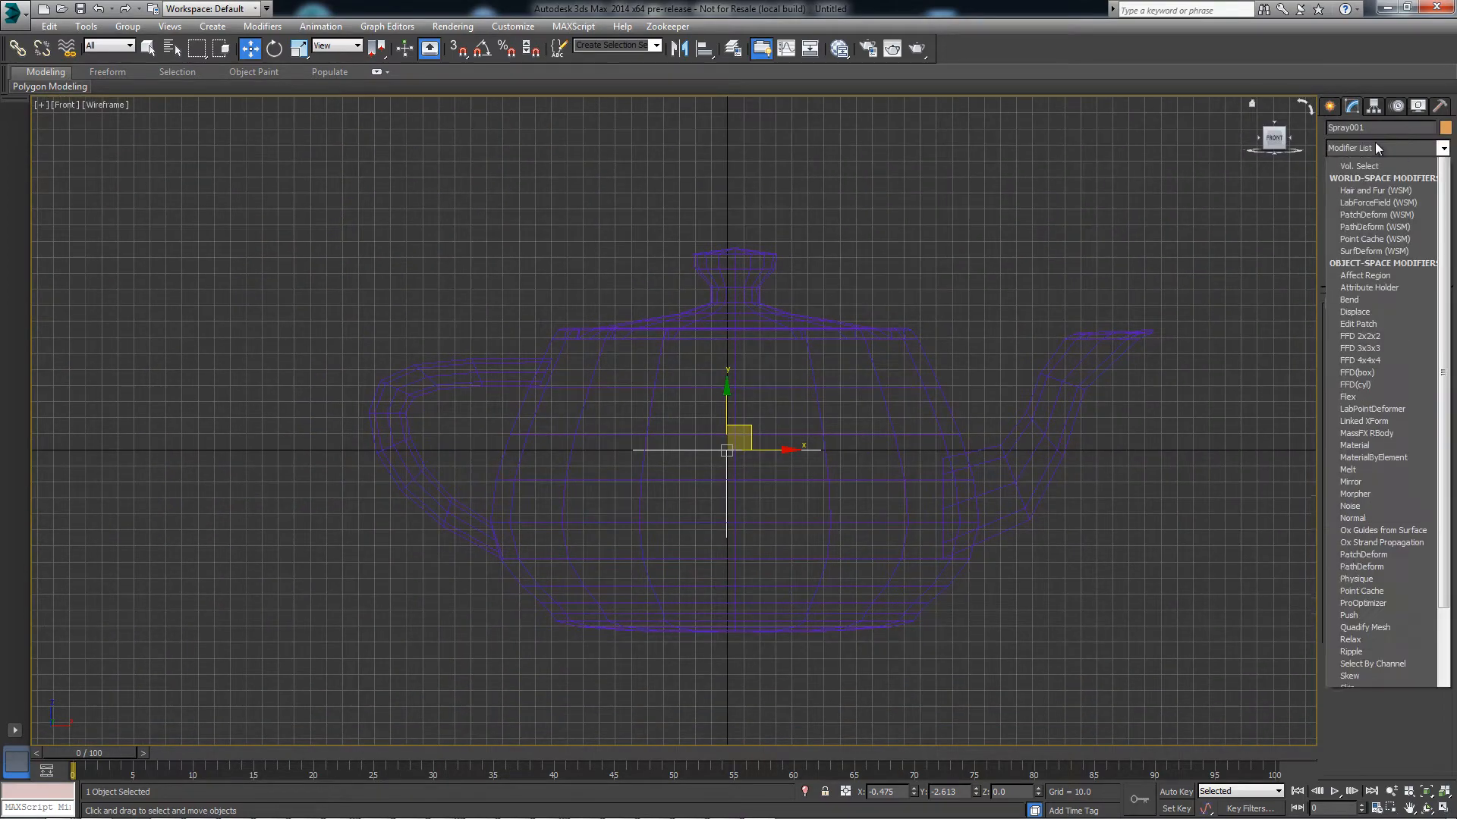
{"action": "left_click", "coordinate": [1399, 237]}
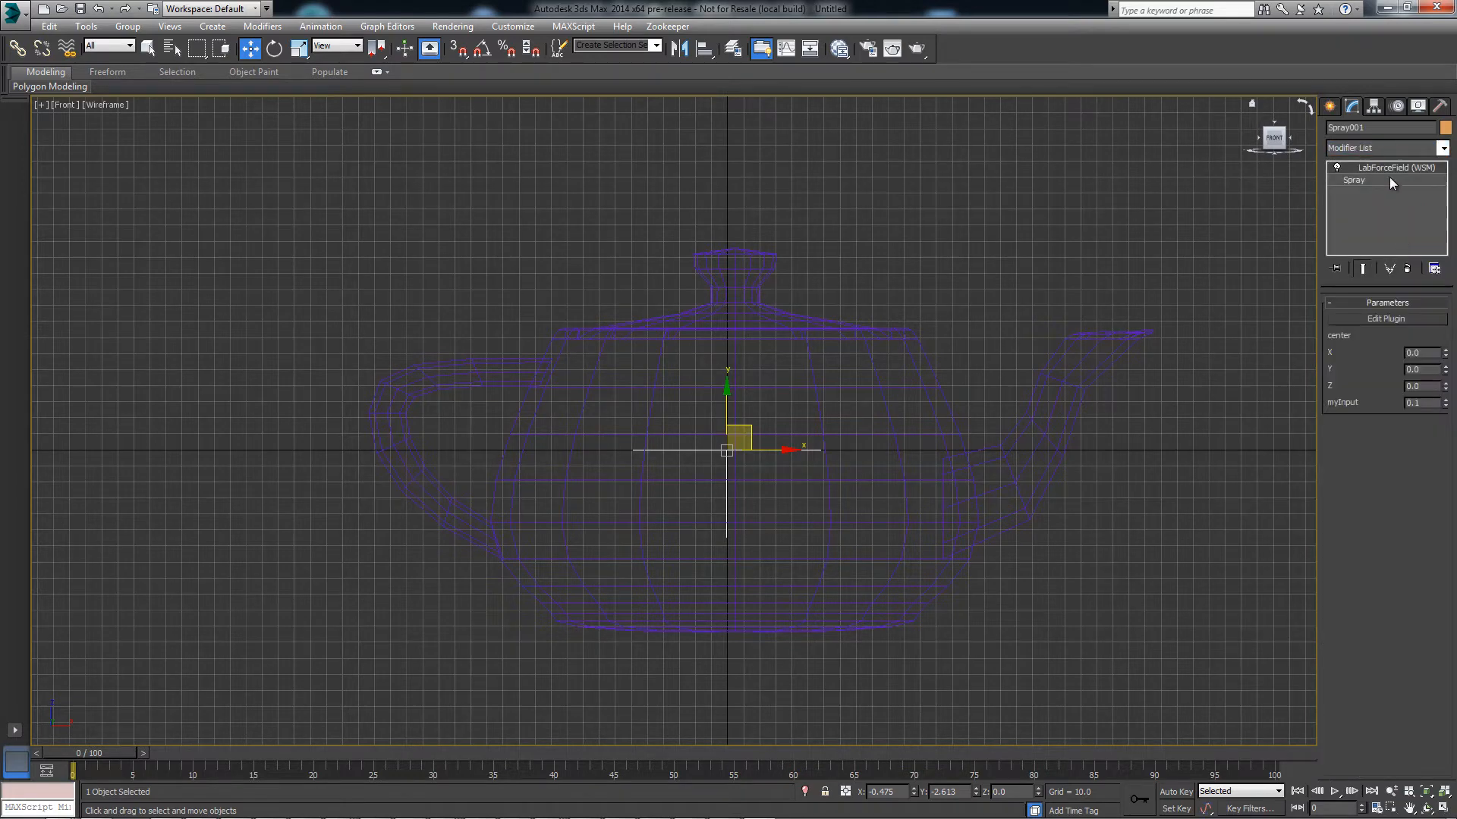
{"action": "left_click", "coordinate": [1385, 319]}
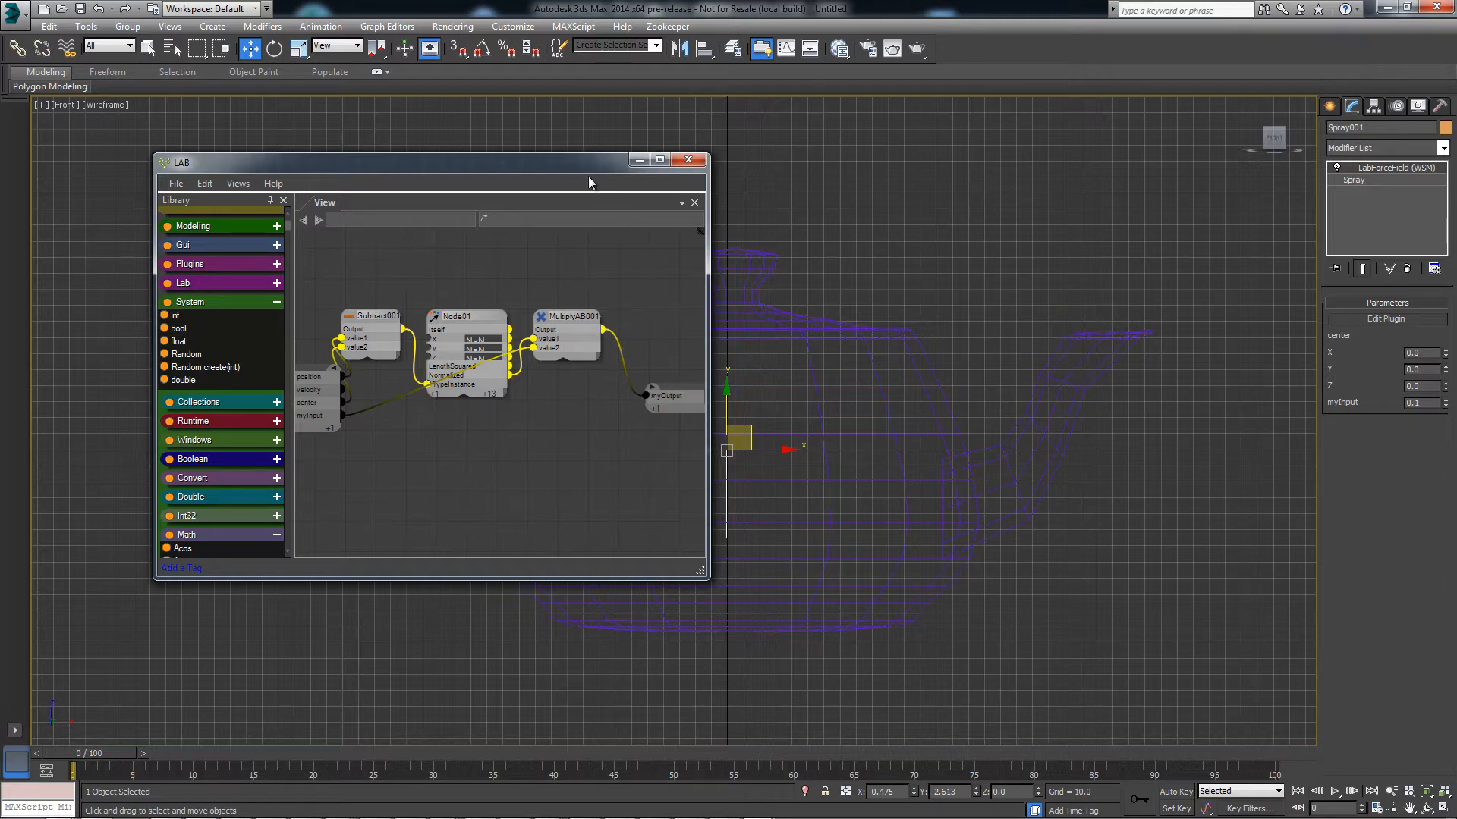
{"action": "left_click_drag", "start_coordinate": [589, 178], "coordinate": [499, 149]}
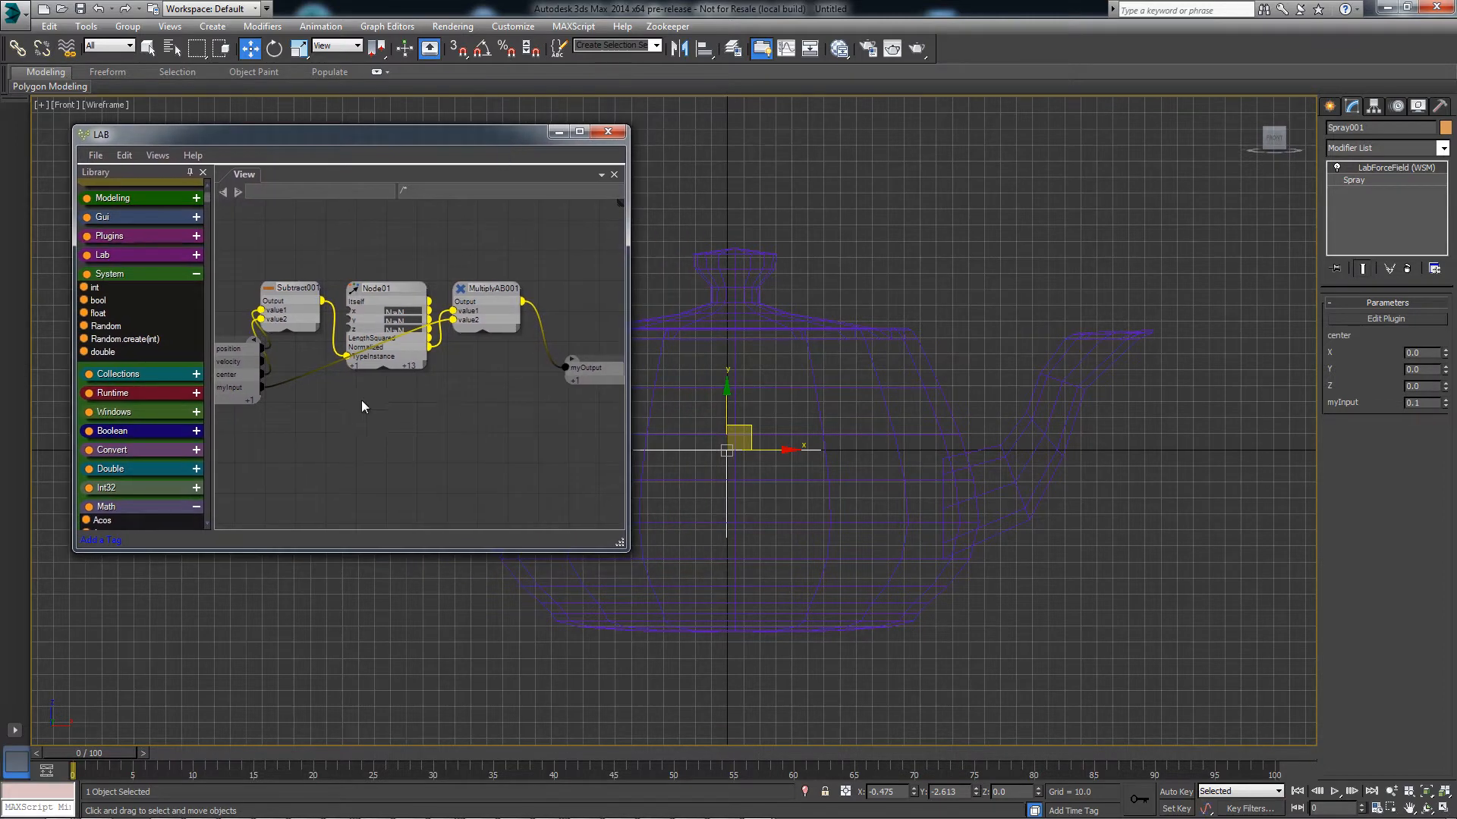
Add a graph input named mesh and set its type to 3d Polygon Mesh.
{"action": "left_click", "coordinate": [257, 407]}
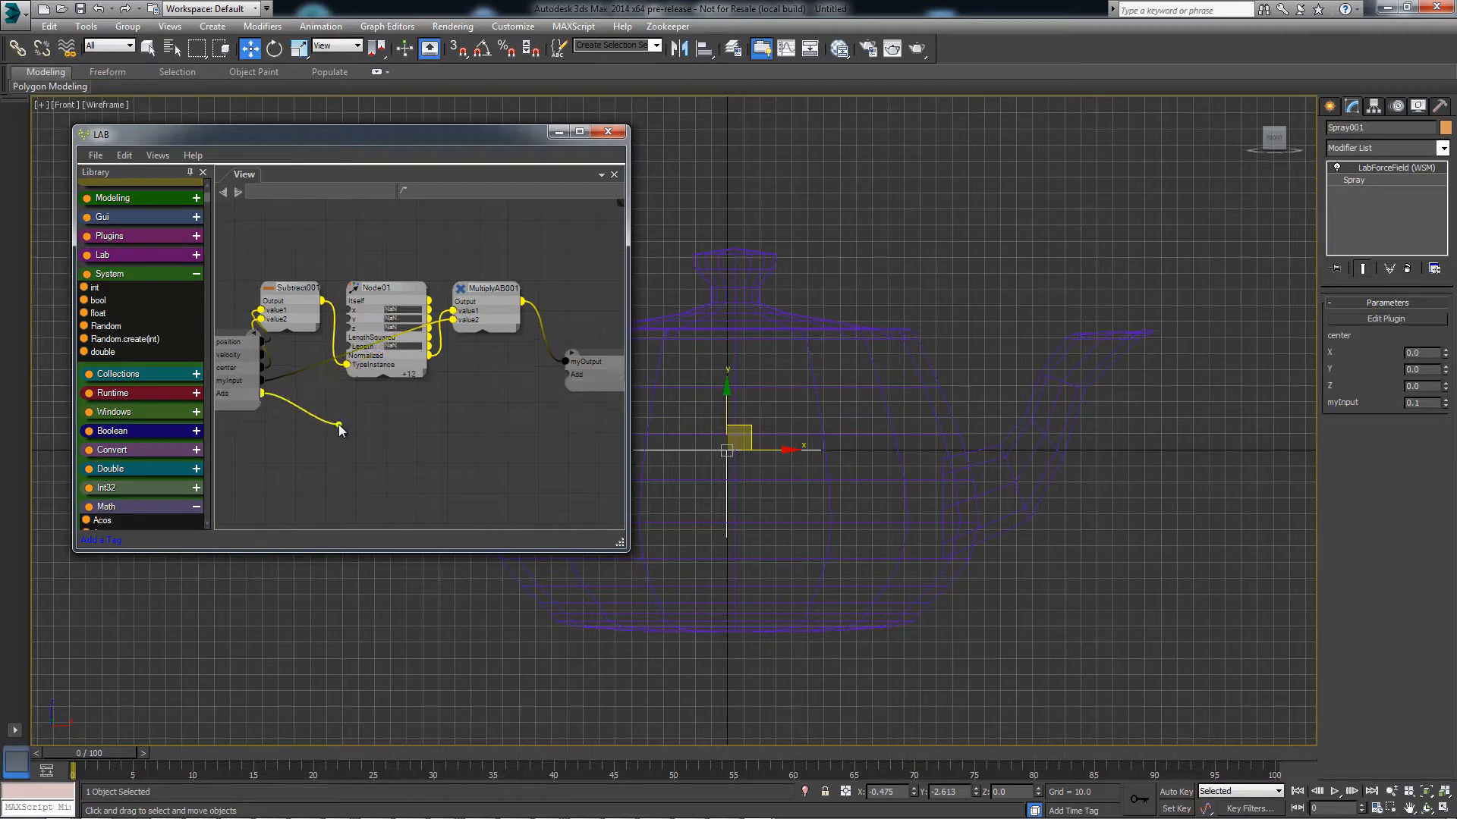
{"action": "type", "text": "mesh"}
{"action": "key", "text": "Return"}
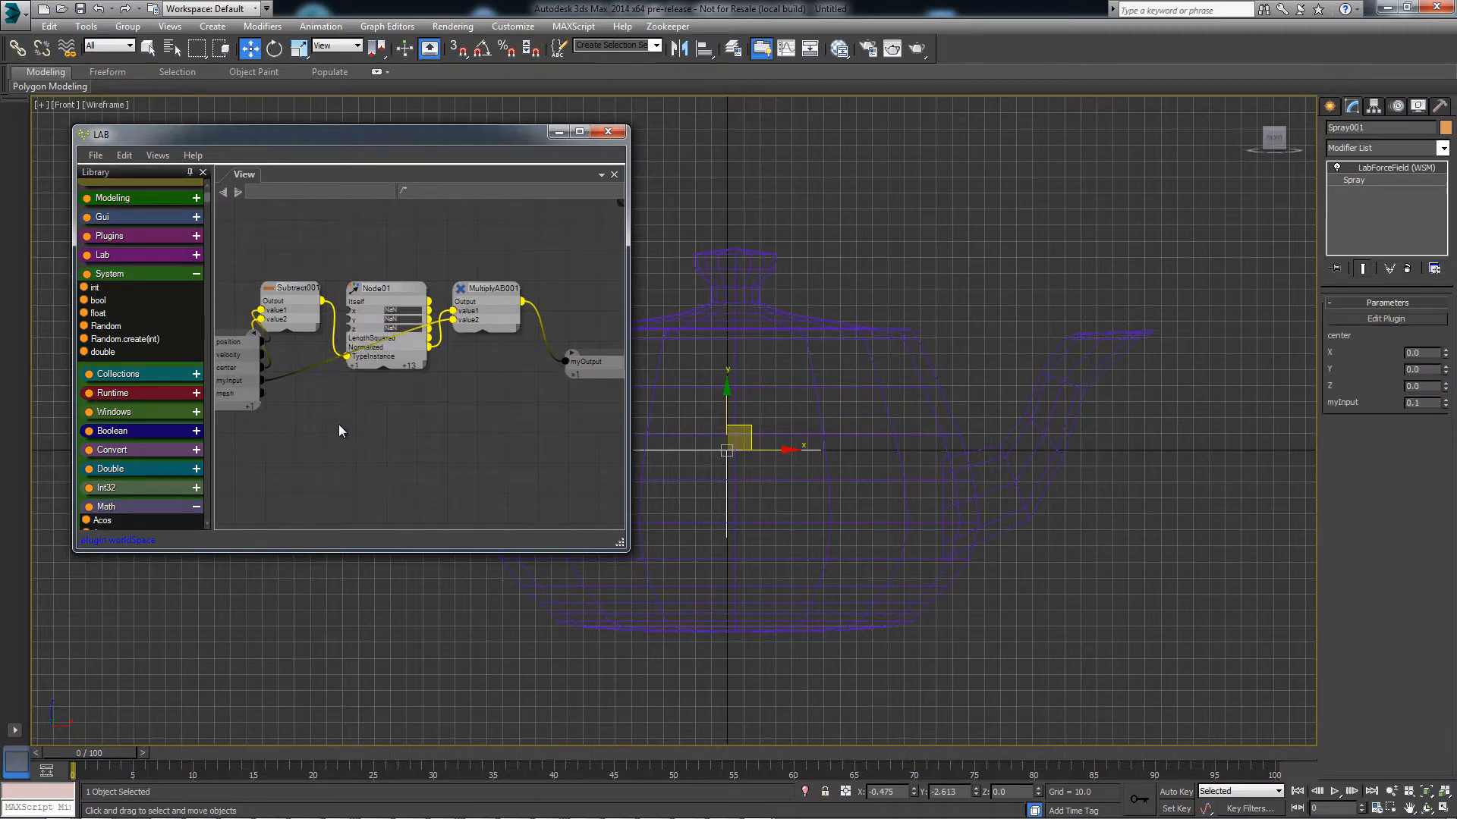
{"action": "right_click", "coordinate": [234, 395]}
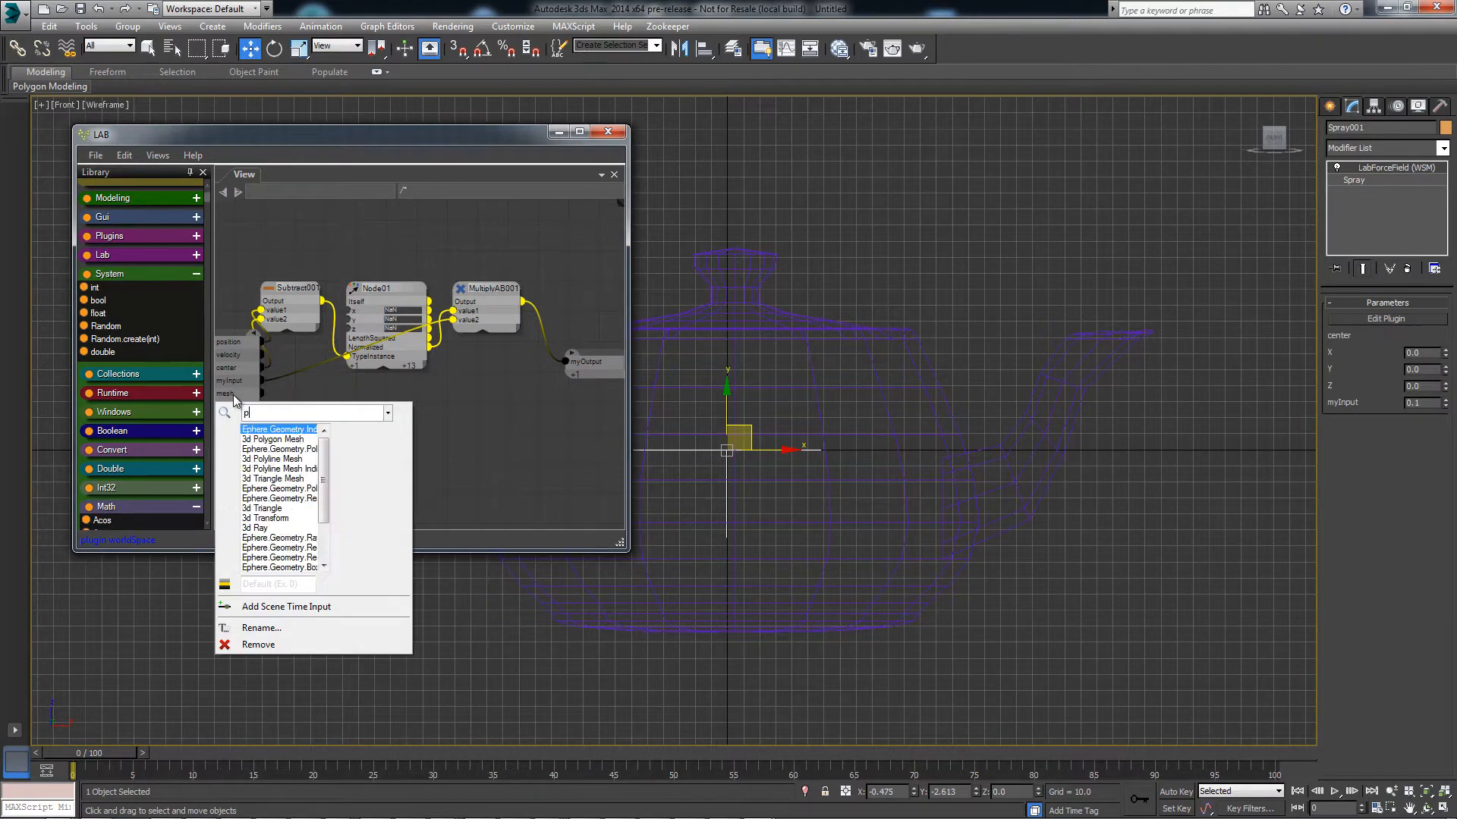
{"action": "type", "text": "polyg"}
{"action": "left_click", "coordinate": [294, 427]}
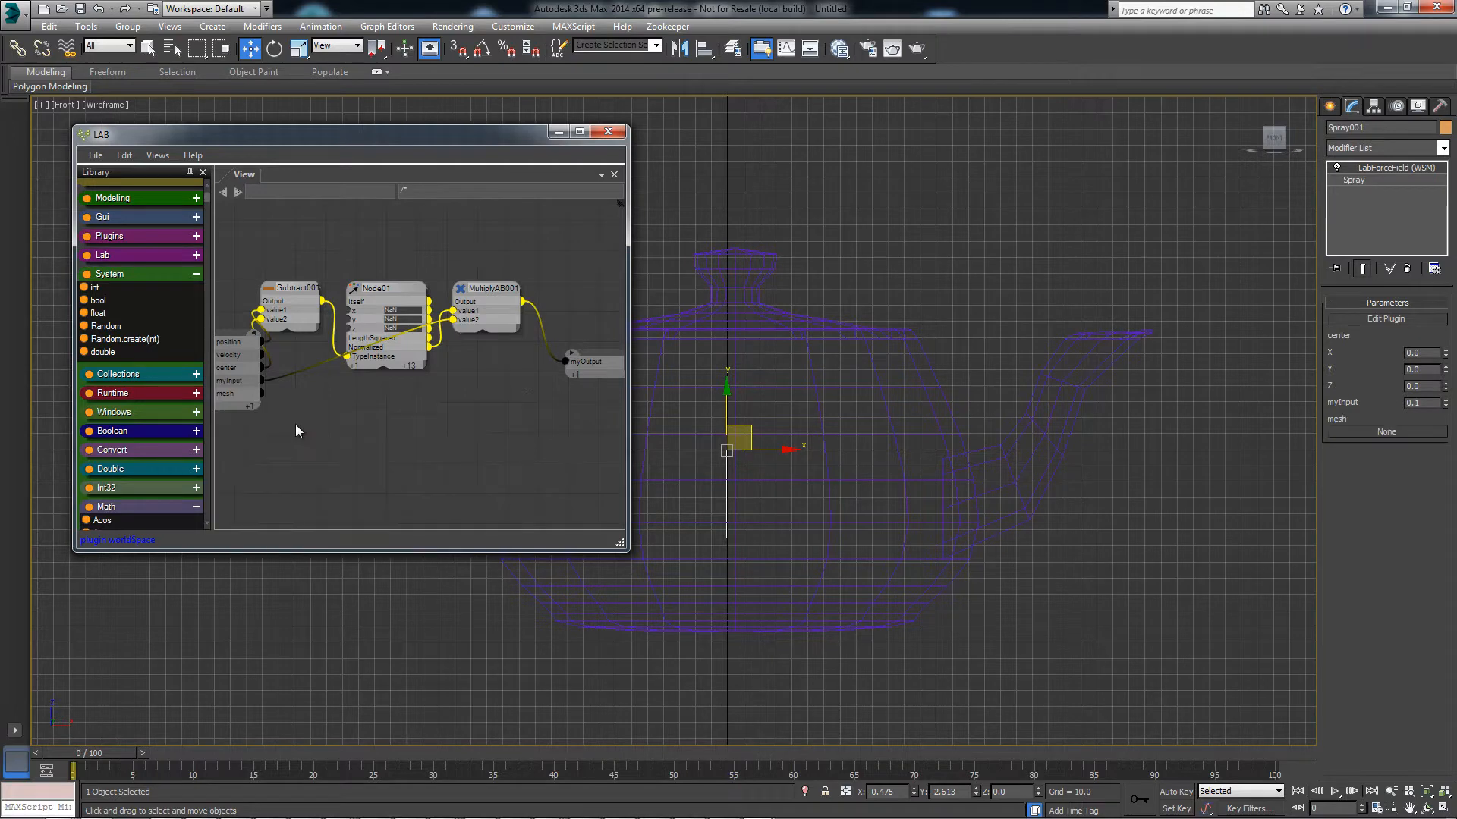
Assign the teapot to the modifier's mesh parameter and add a Transformation component input for the mesh.
{"action": "left_click", "coordinate": [1366, 431]}
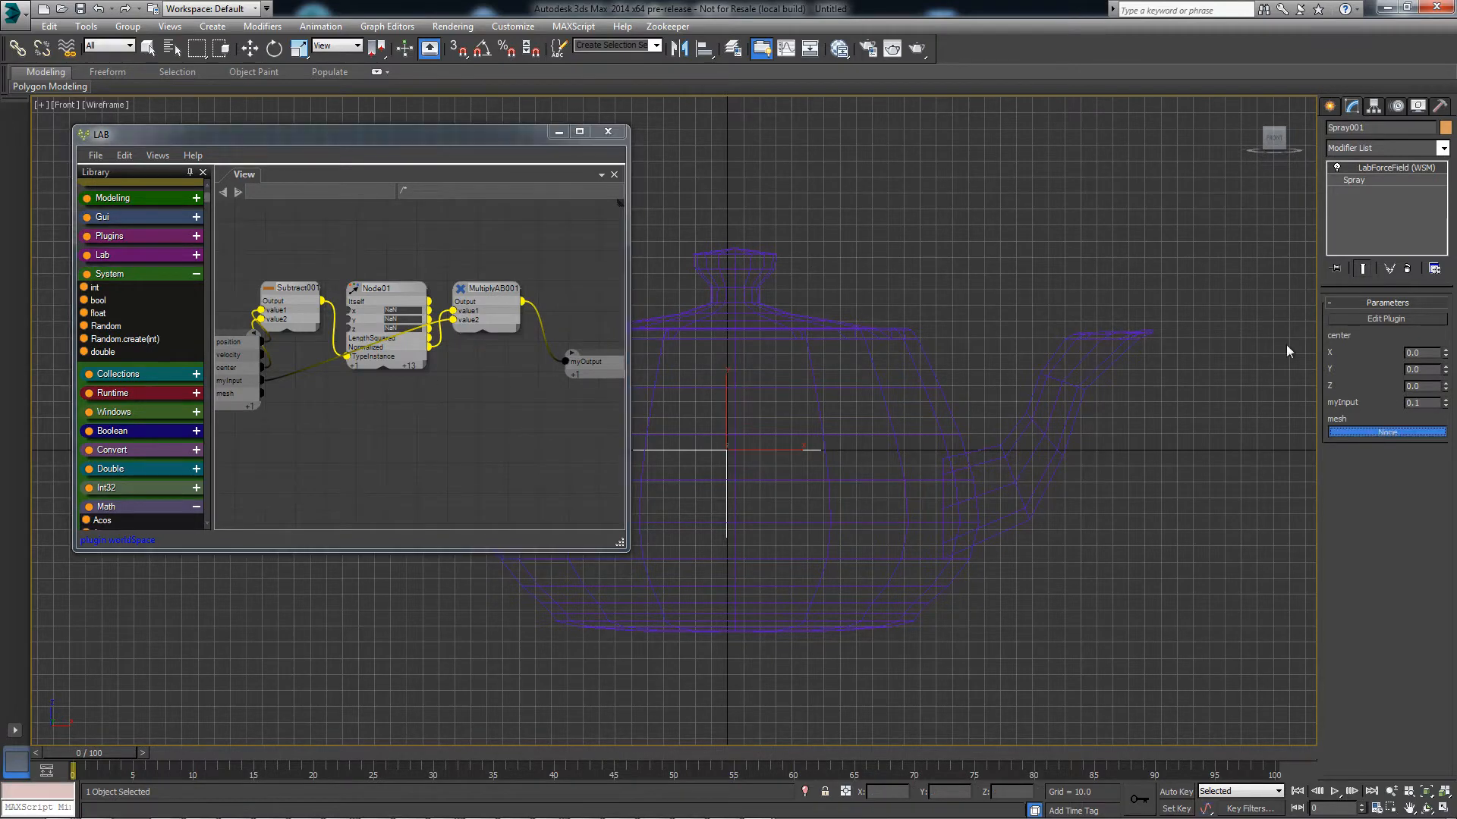
{"action": "left_click", "coordinate": [910, 339]}
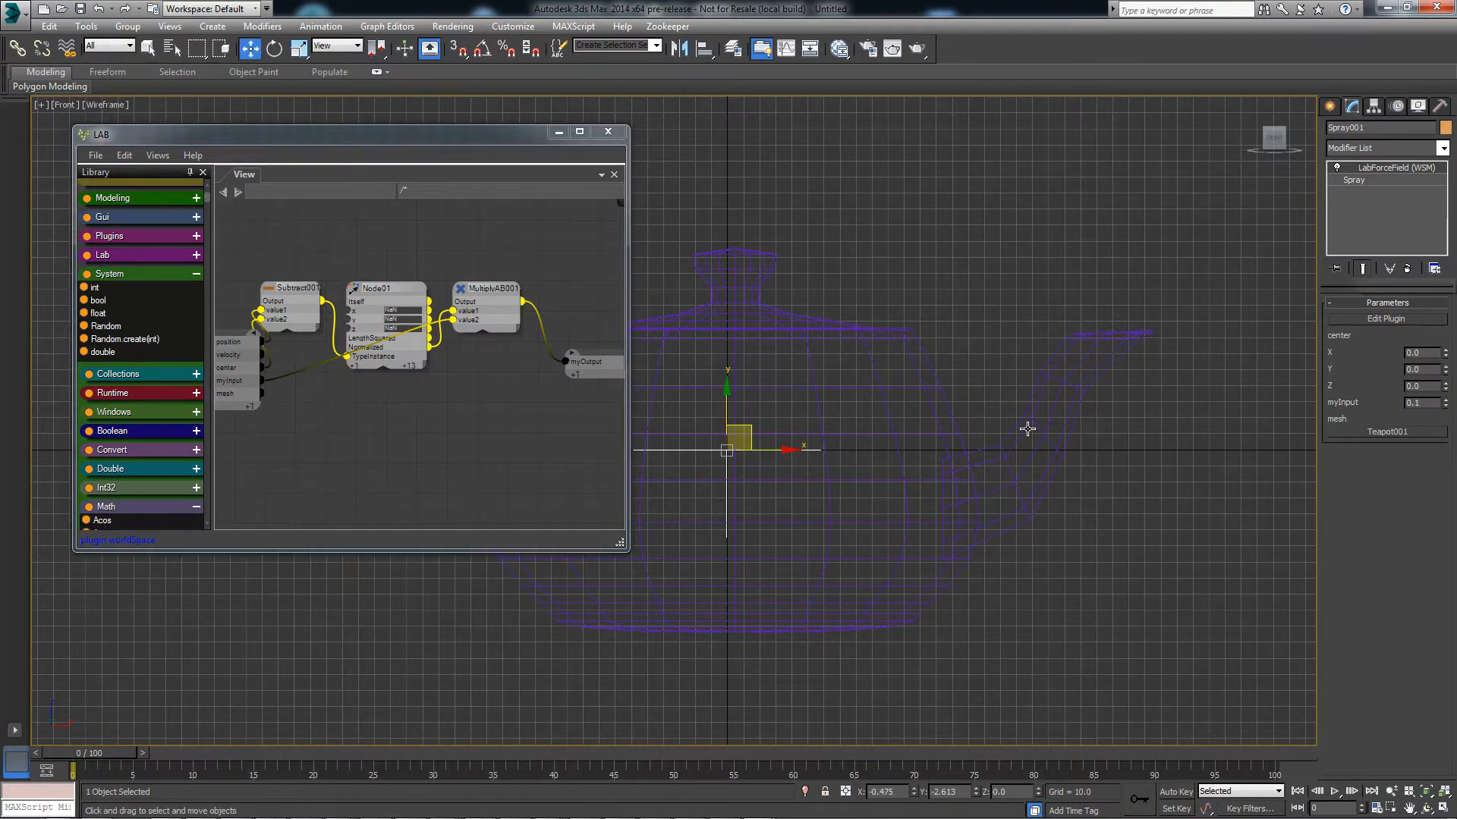
{"action": "middle_click_drag", "start_coordinate": [335, 432], "coordinate": [360, 428]}
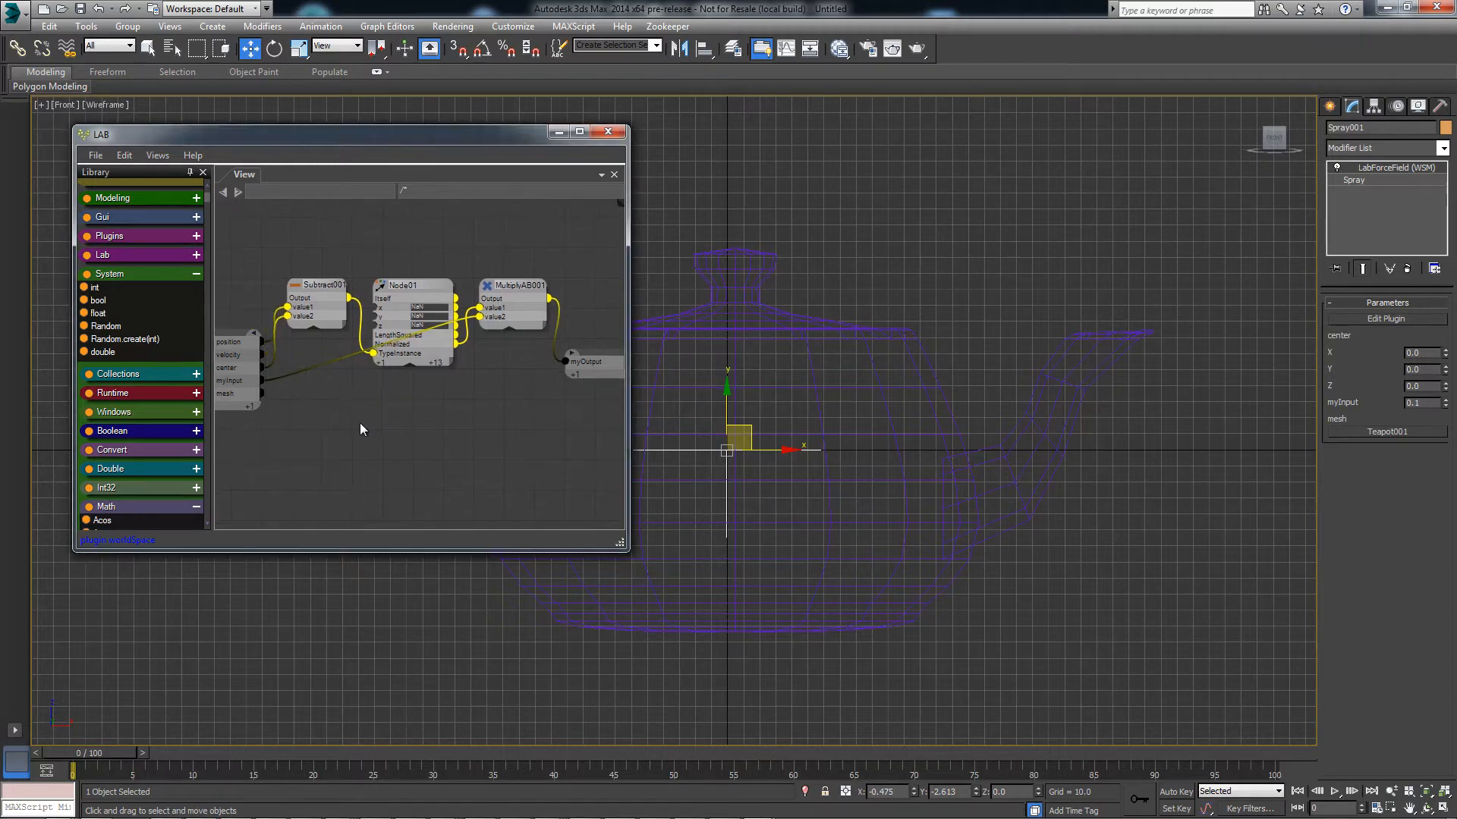
{"action": "right_click", "coordinate": [243, 401]}
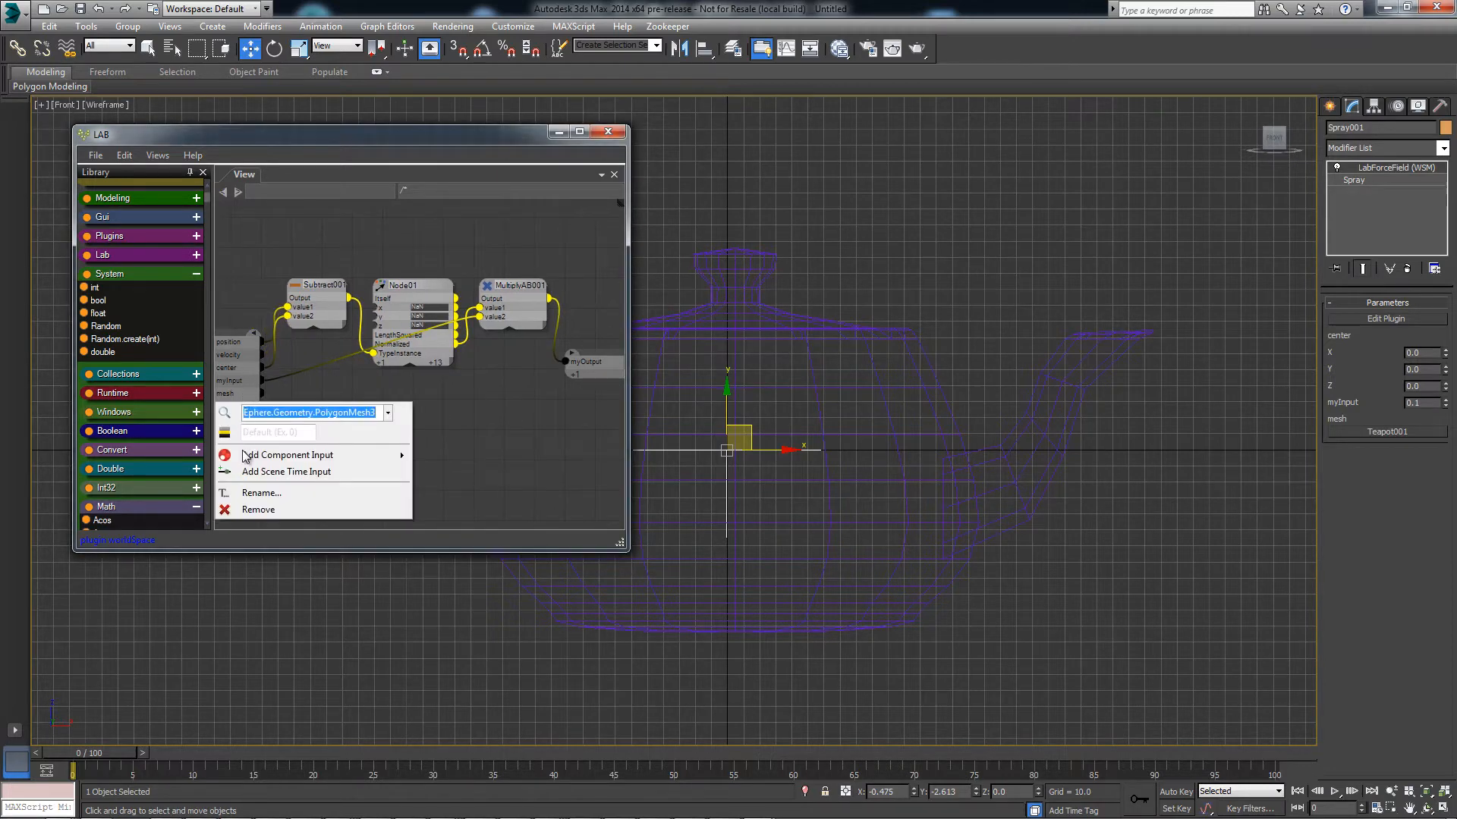
{"action": "mouse_move", "coordinate": [247, 455]}
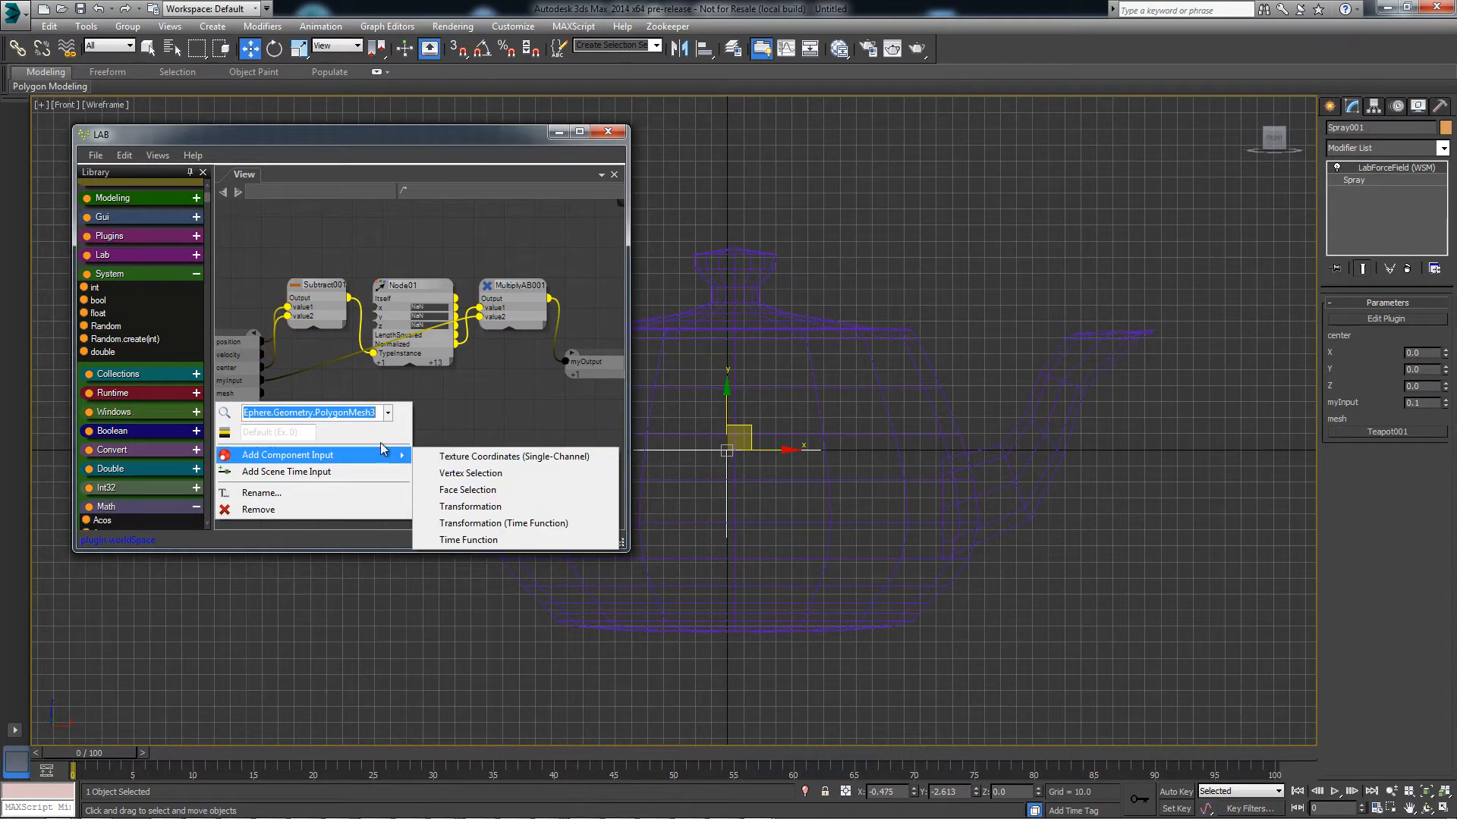
{"action": "left_click", "coordinate": [495, 507]}
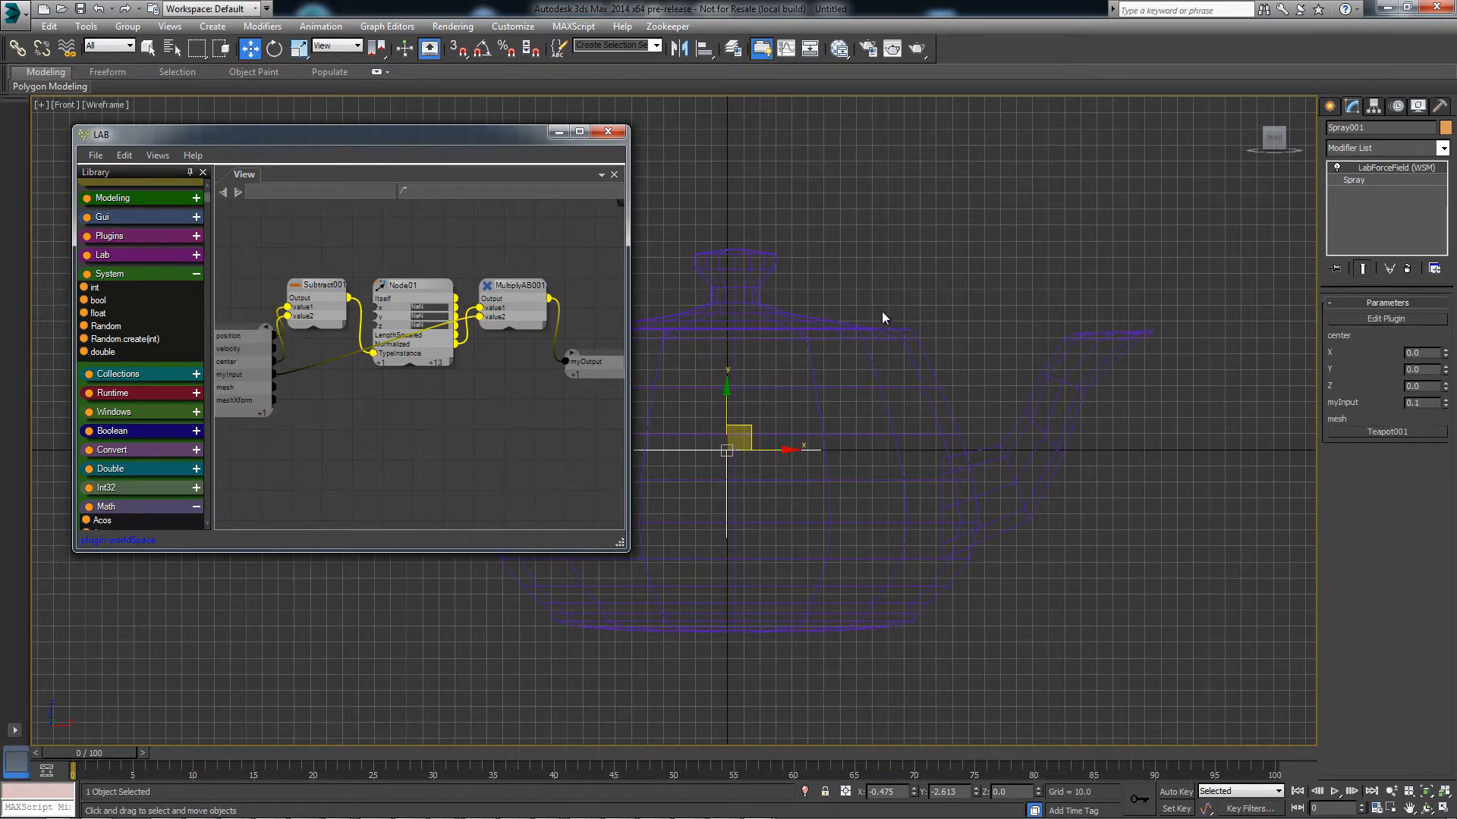
Add a 3d Triangle Mesh from a Polygon Mesh node and feed its surface from the mesh input.
{"action": "middle_click_drag", "start_coordinate": [344, 444], "coordinate": [355, 443]}
{"action": "right_click", "coordinate": [324, 430]}
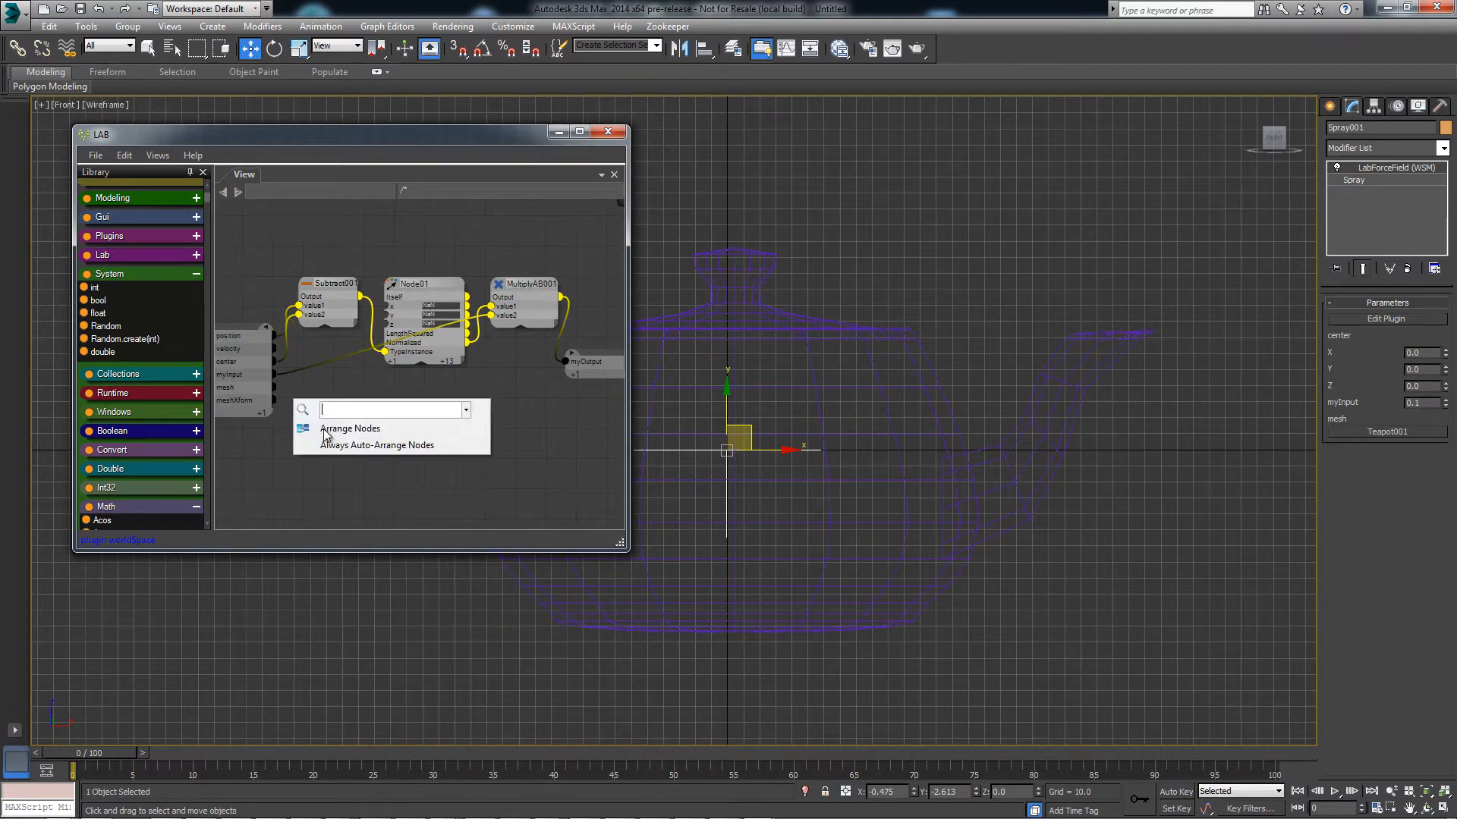
{"action": "type", "text": "trian"}
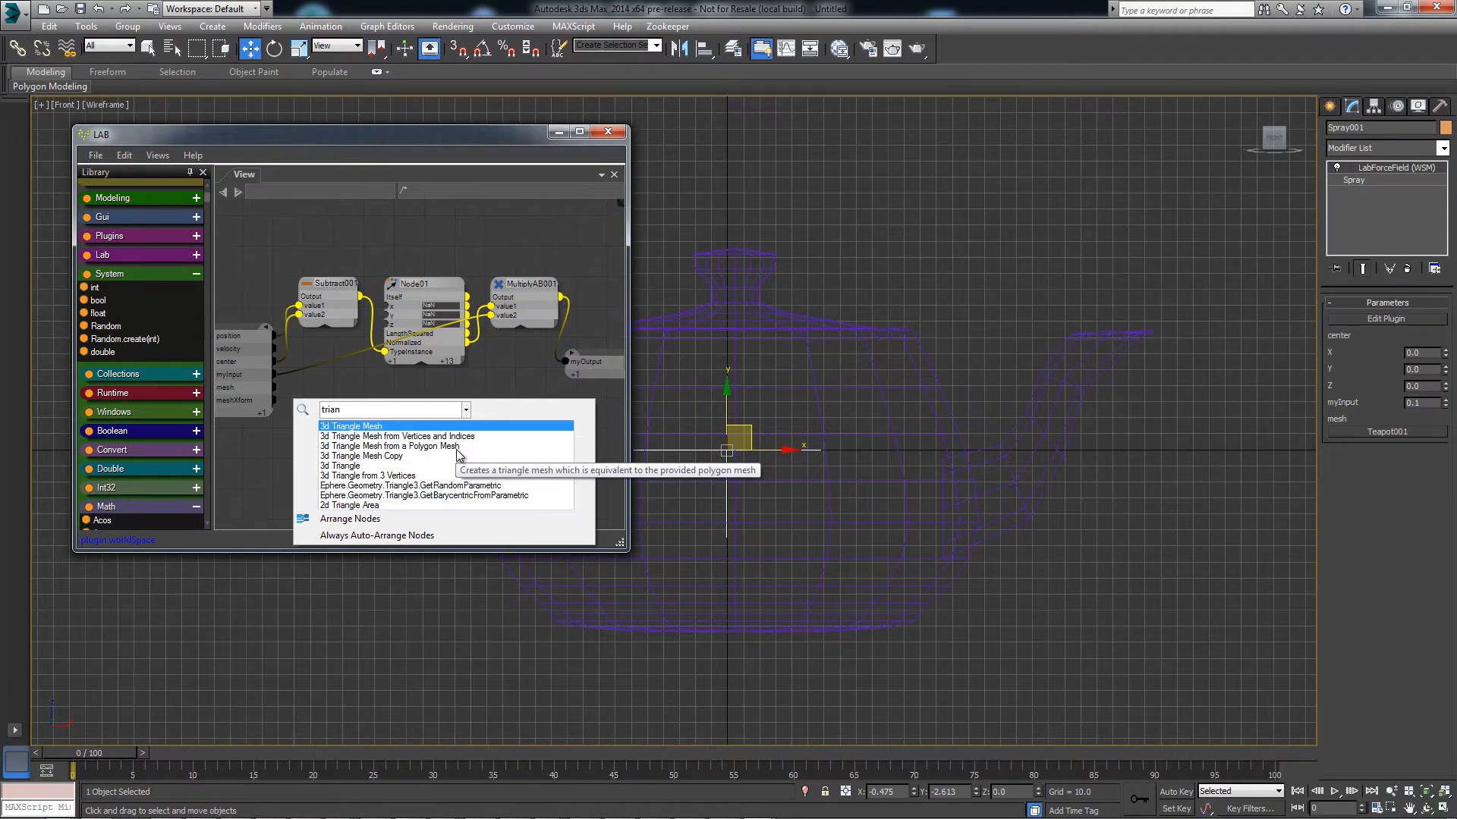
{"action": "left_click", "coordinate": [455, 447]}
Expand the triangle mesh output into its members, expose GetClosestPoint and create a method node from it.
{"action": "left_click_drag", "start_coordinate": [381, 434], "coordinate": [446, 399]}
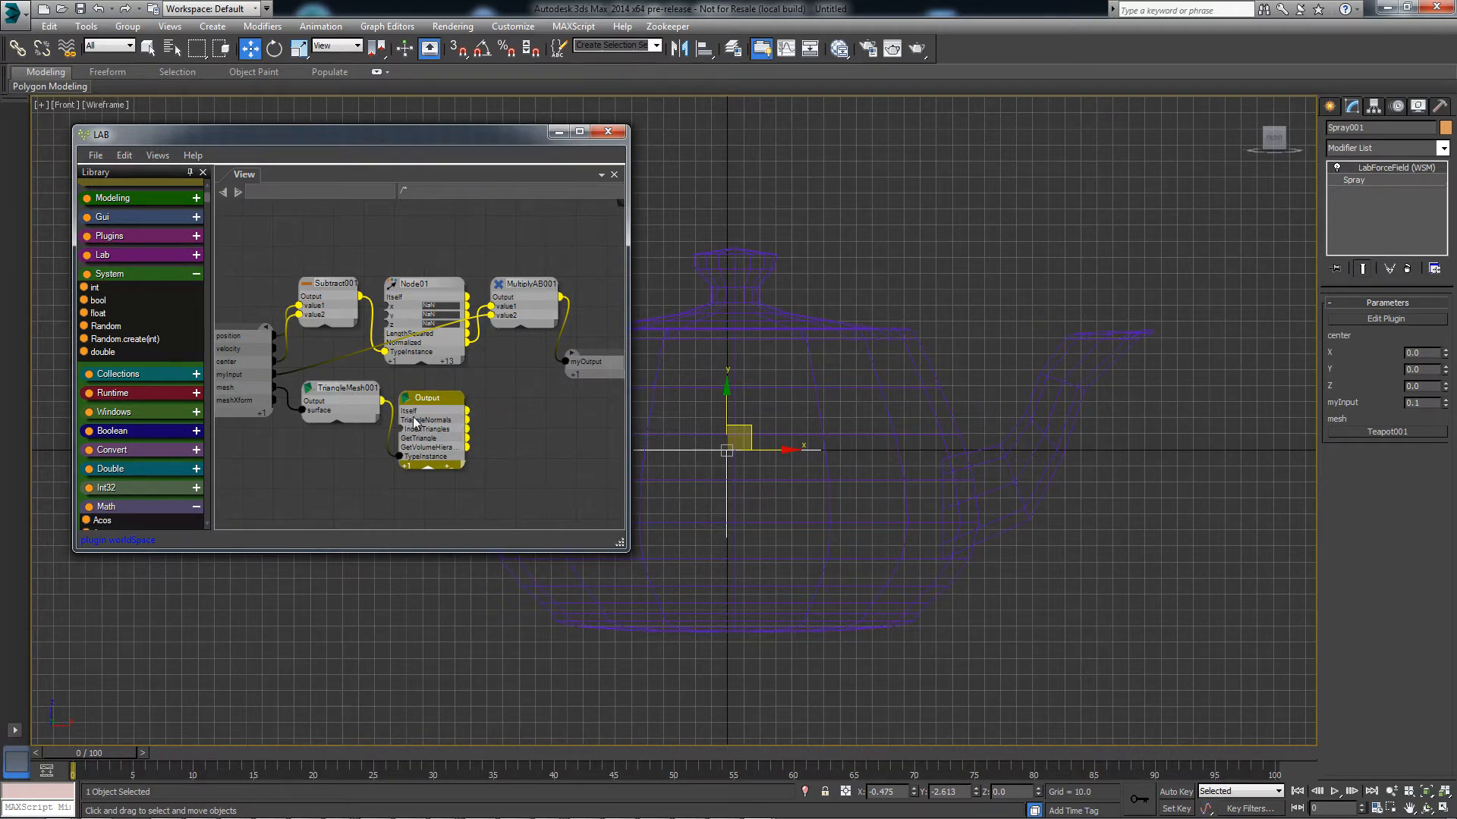
{"action": "left_click_drag", "start_coordinate": [431, 404], "coordinate": [427, 392]}
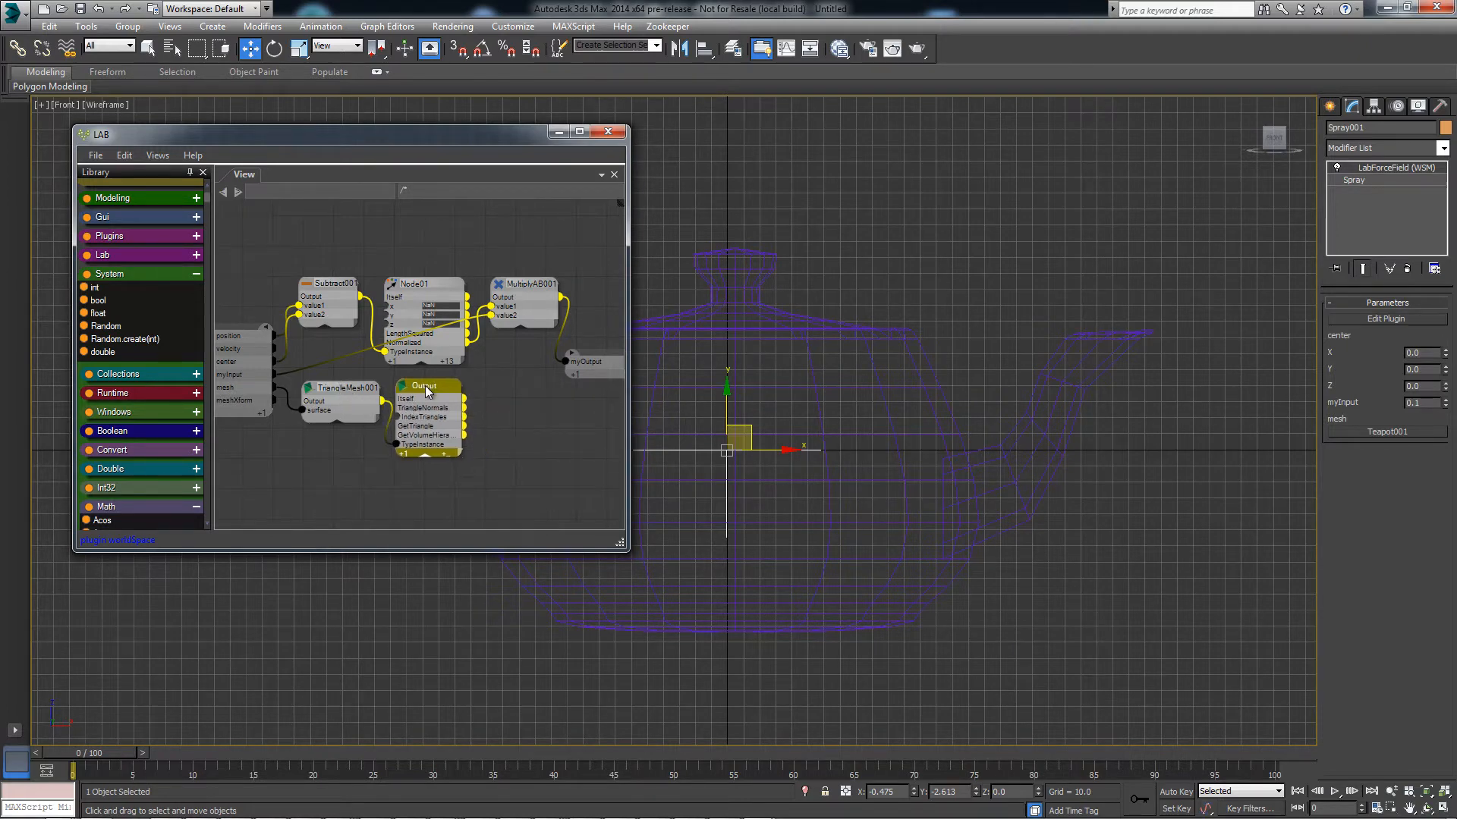
{"action": "left_click", "coordinate": [445, 458]}
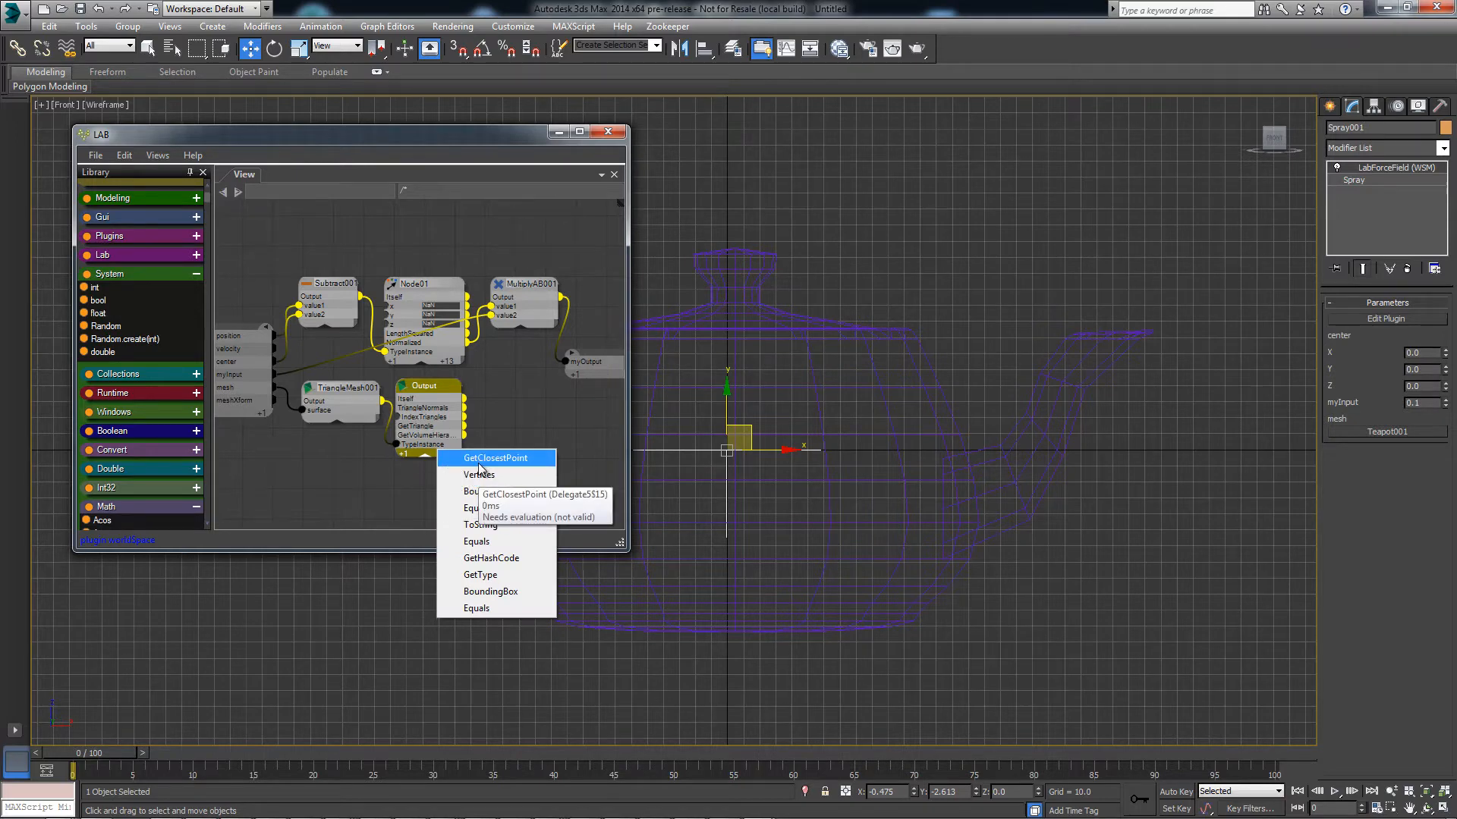
{"action": "left_click", "coordinate": [479, 463]}
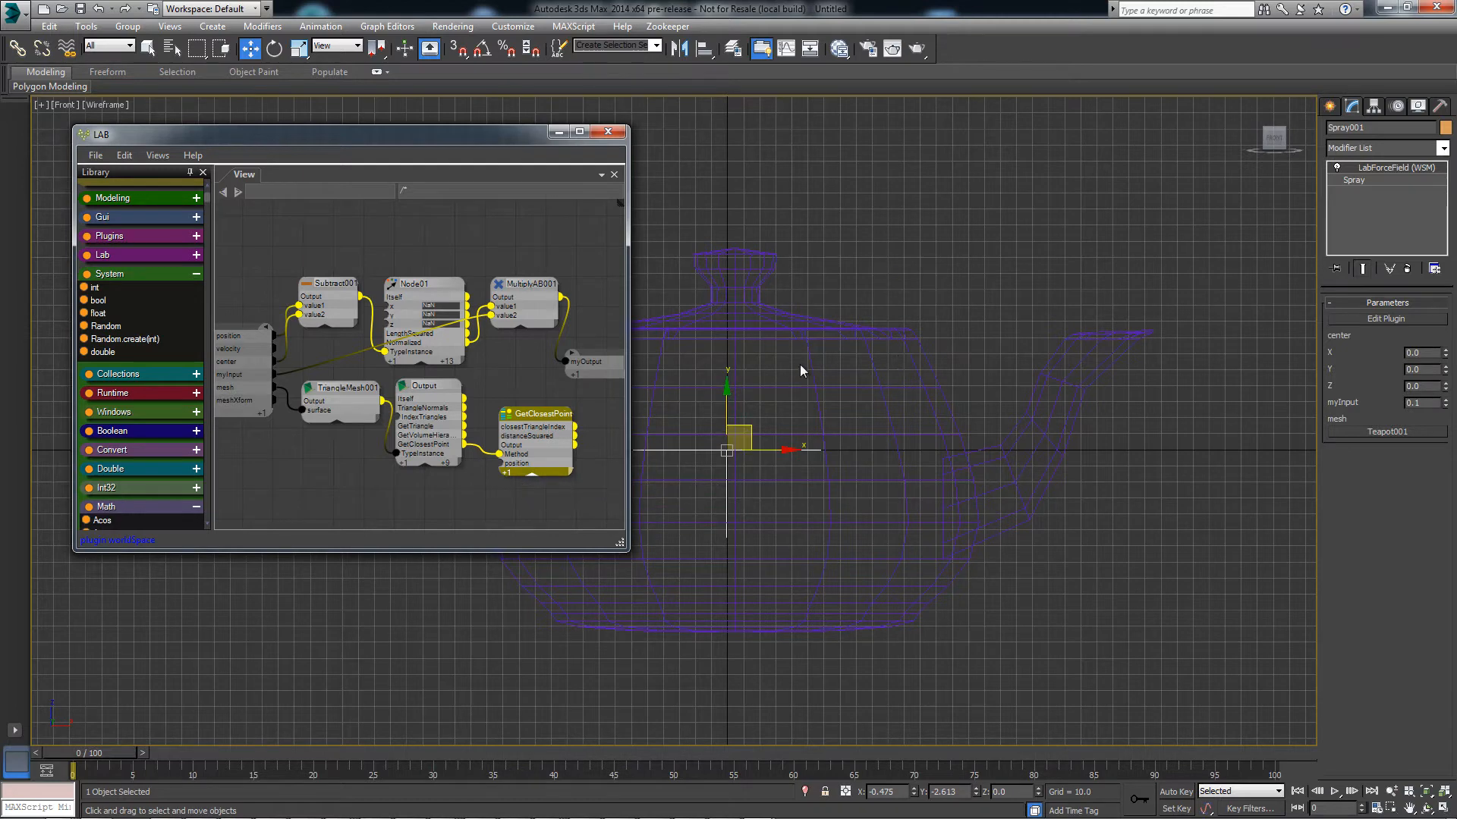
{"action": "middle_click_drag", "start_coordinate": [542, 506], "coordinate": [493, 497]}
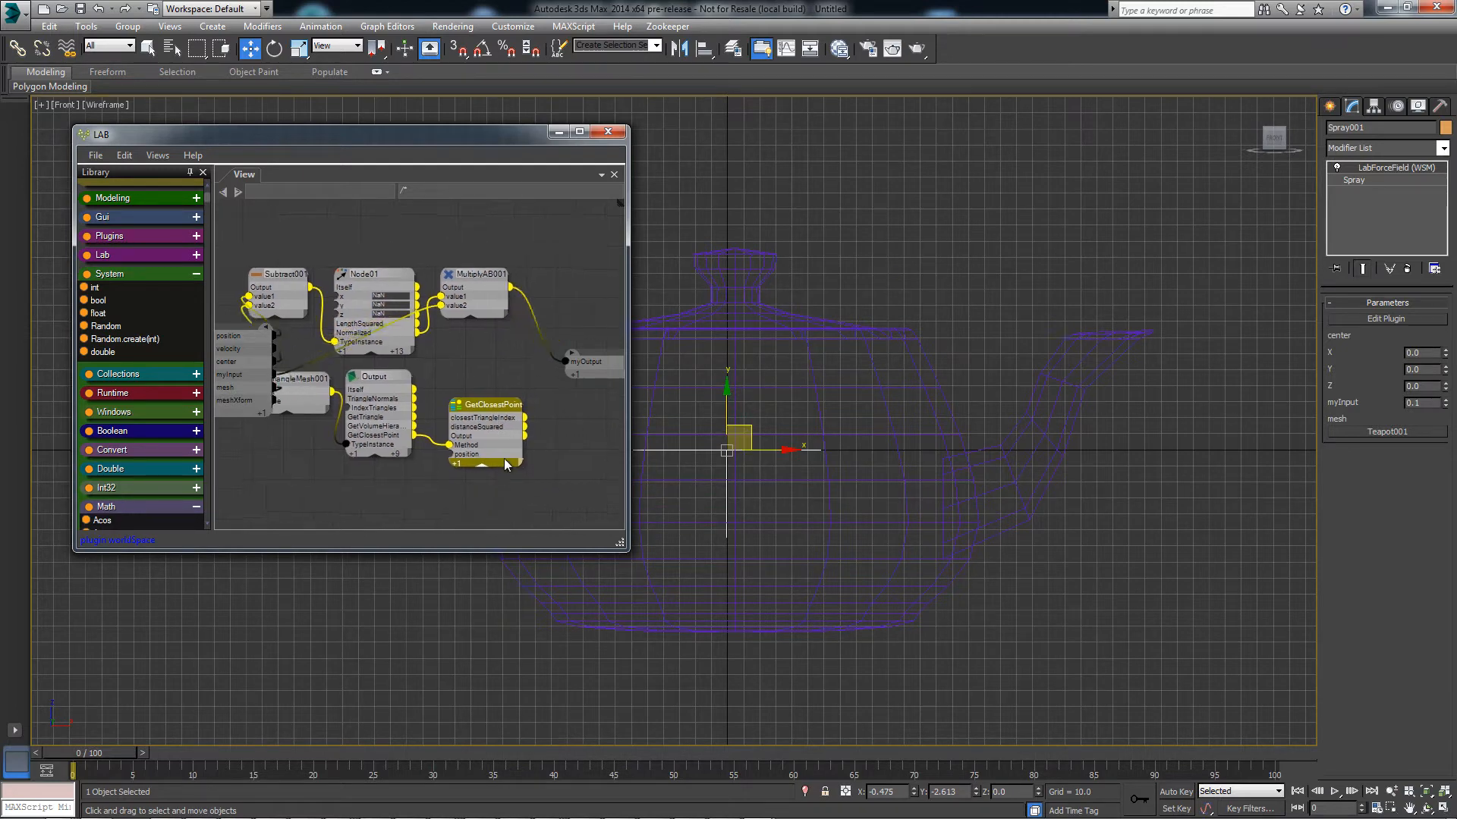
{"action": "mouse_move", "coordinate": [505, 439]}
{"action": "middle_click_drag", "start_coordinate": [439, 488], "coordinate": [486, 498]}
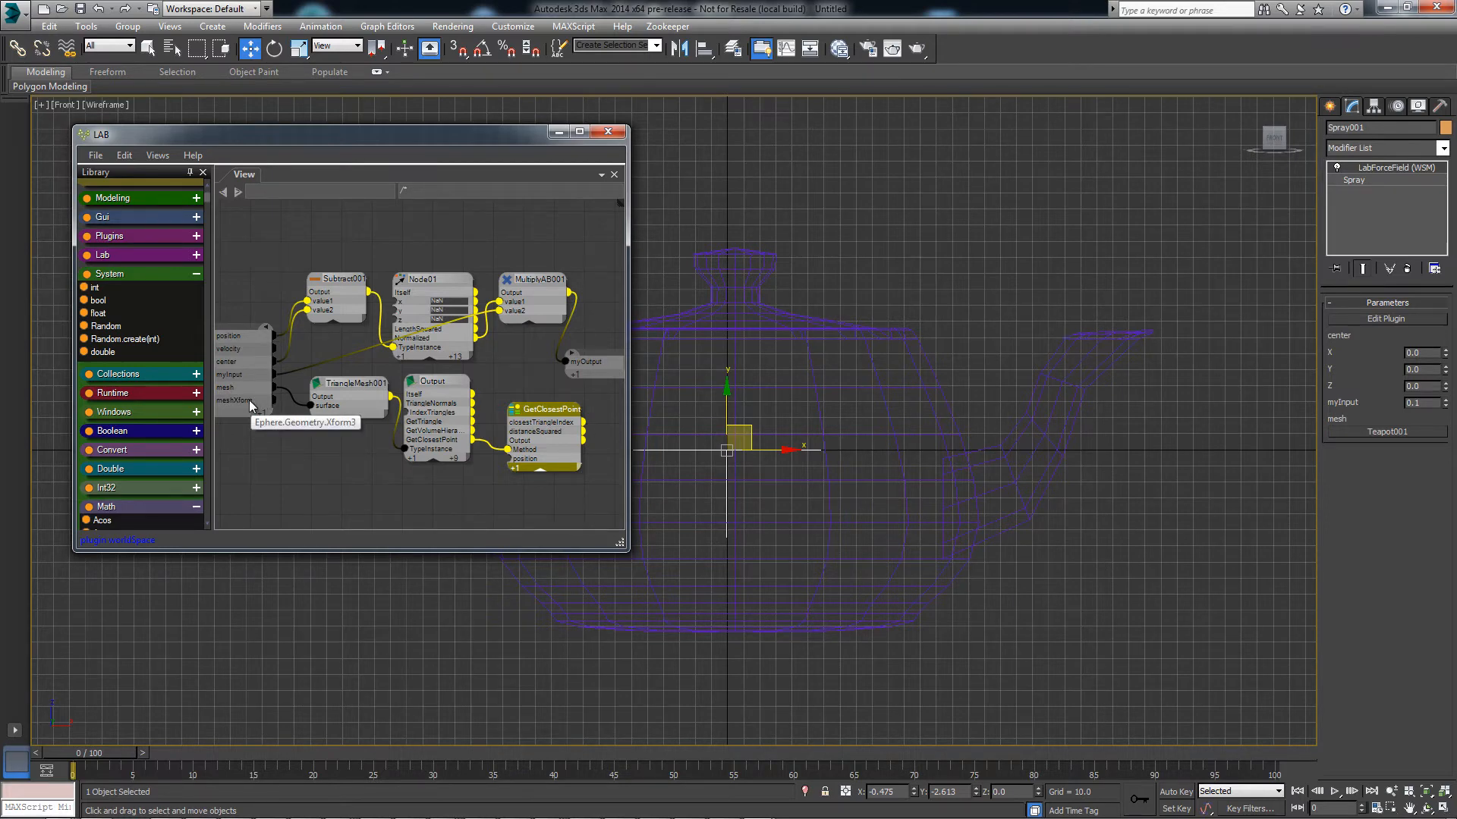
Expand the meshXform input into its own node and add a Multiply node below the graph.
{"action": "left_click_drag", "start_coordinate": [250, 404], "coordinate": [320, 441]}
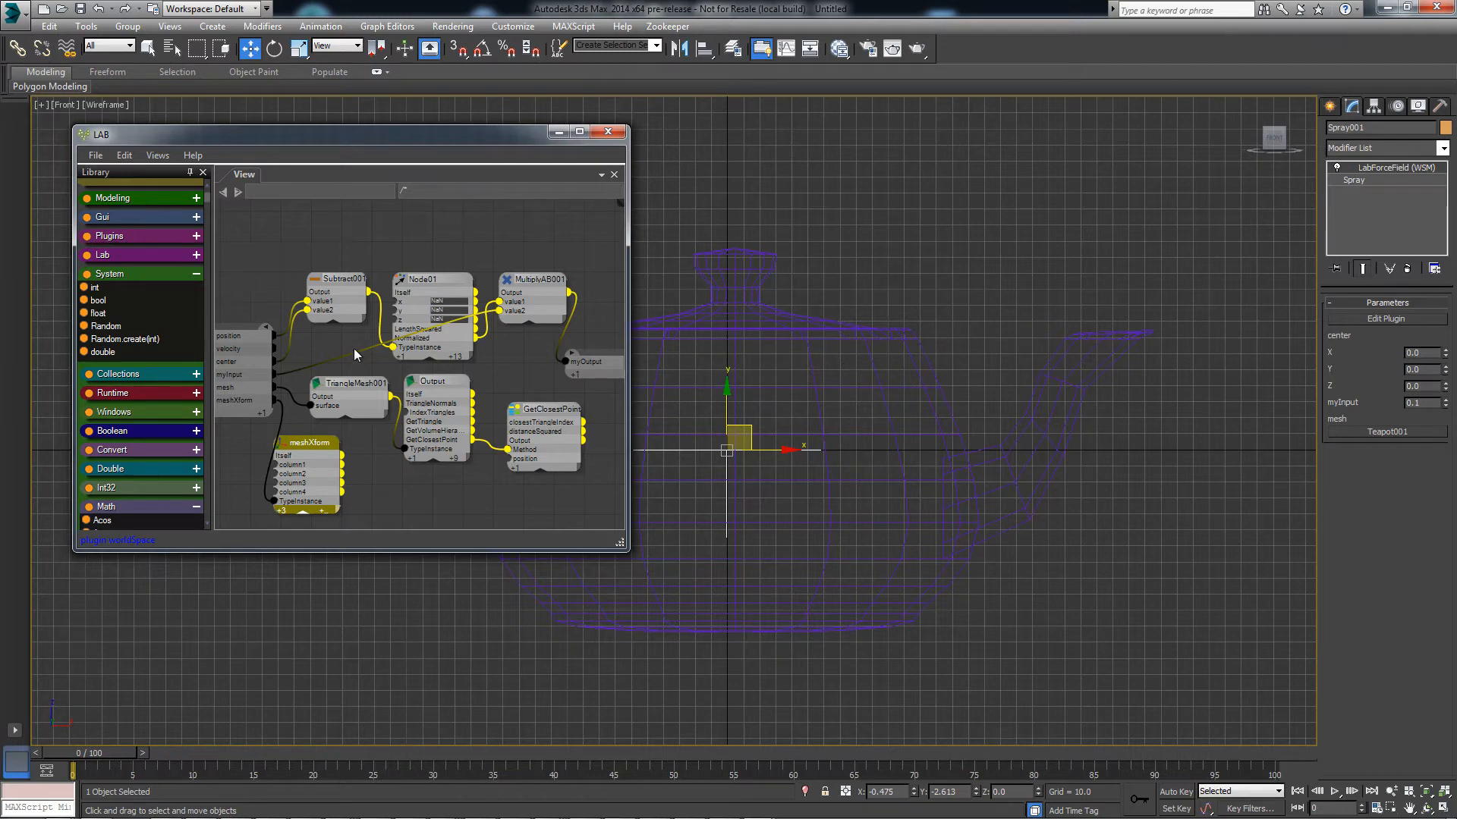
{"action": "right_click", "coordinate": [346, 433]}
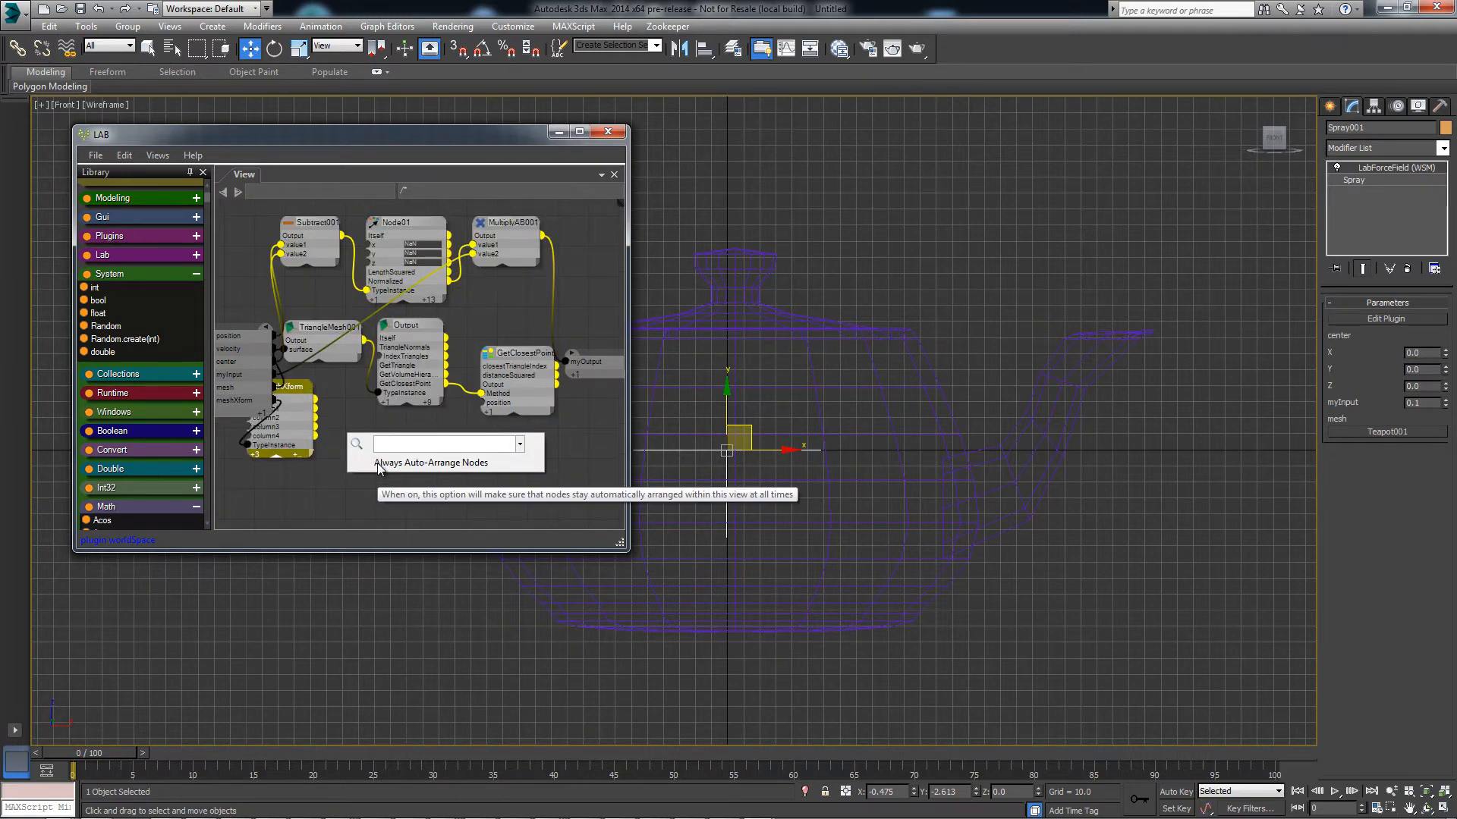
{"action": "type", "text": "multi"}
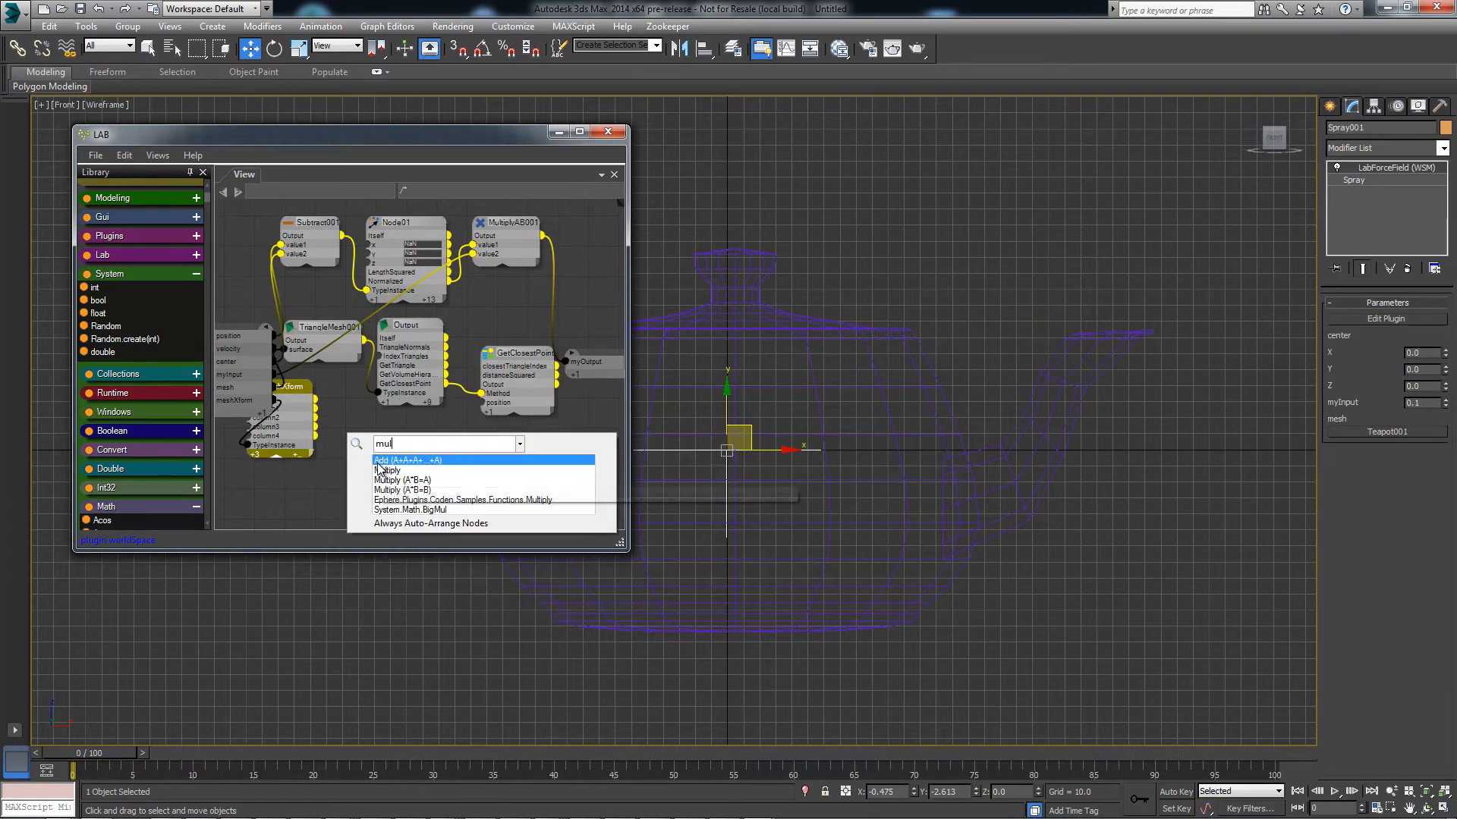
{"action": "left_click", "coordinate": [430, 487]}
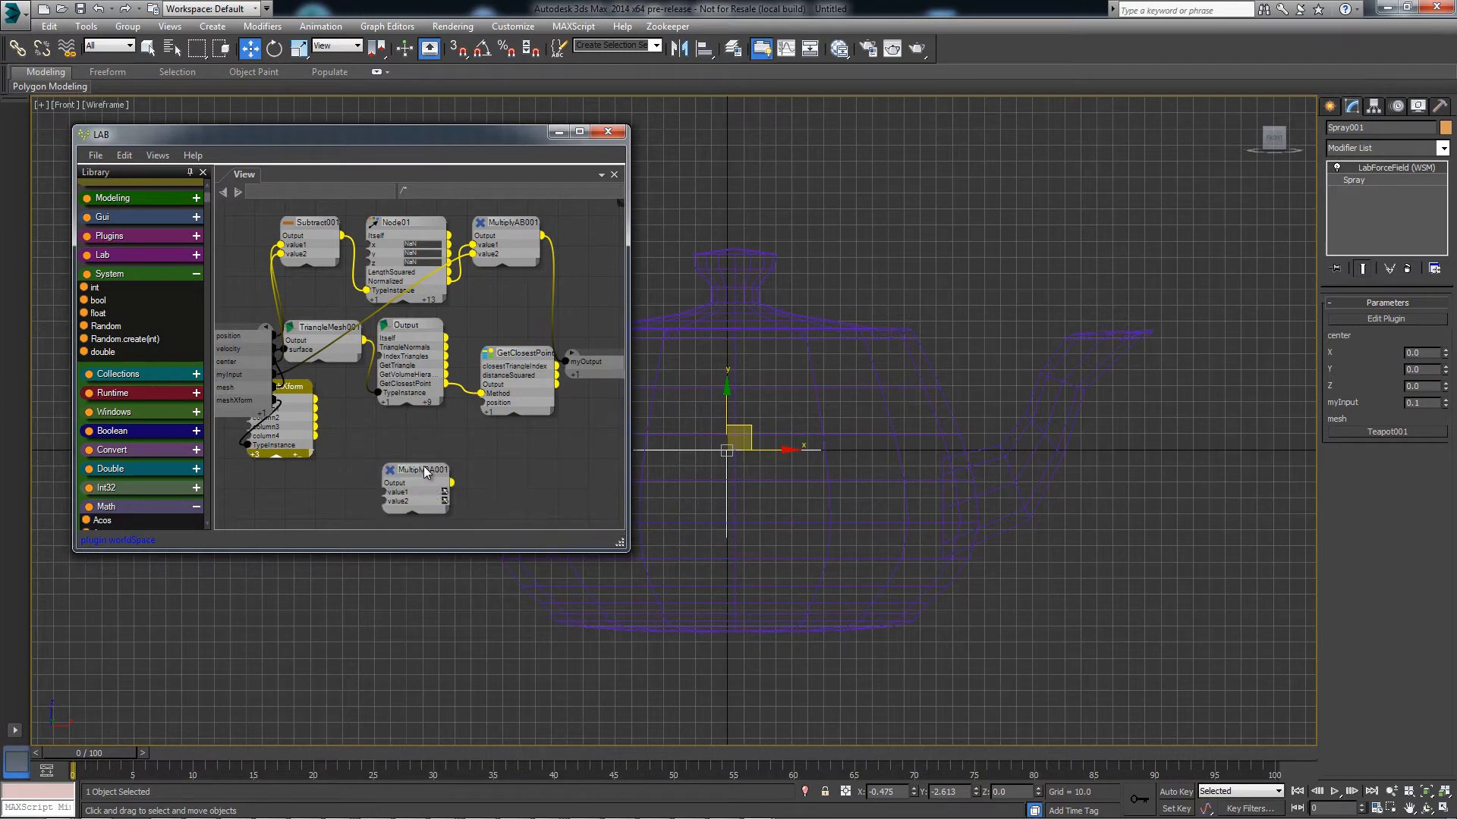
Expose the Inverse of meshXform, multiply it with the position input, and feed the product into GetClosestPoint's position.
{"action": "left_click_drag", "start_coordinate": [423, 466], "coordinate": [448, 428]}
{"action": "left_click", "coordinate": [295, 455]}
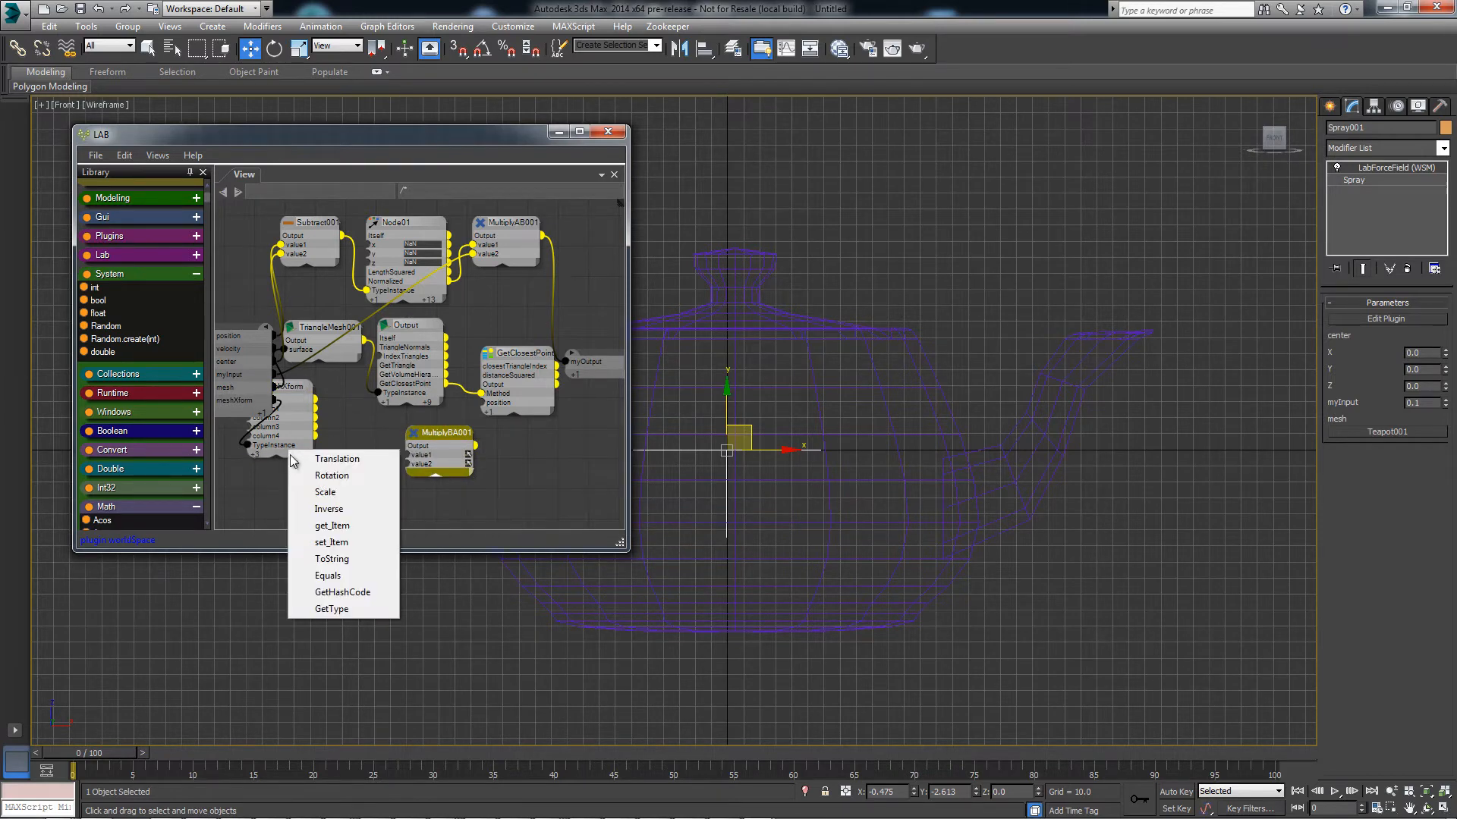
{"action": "left_click", "coordinate": [354, 507]}
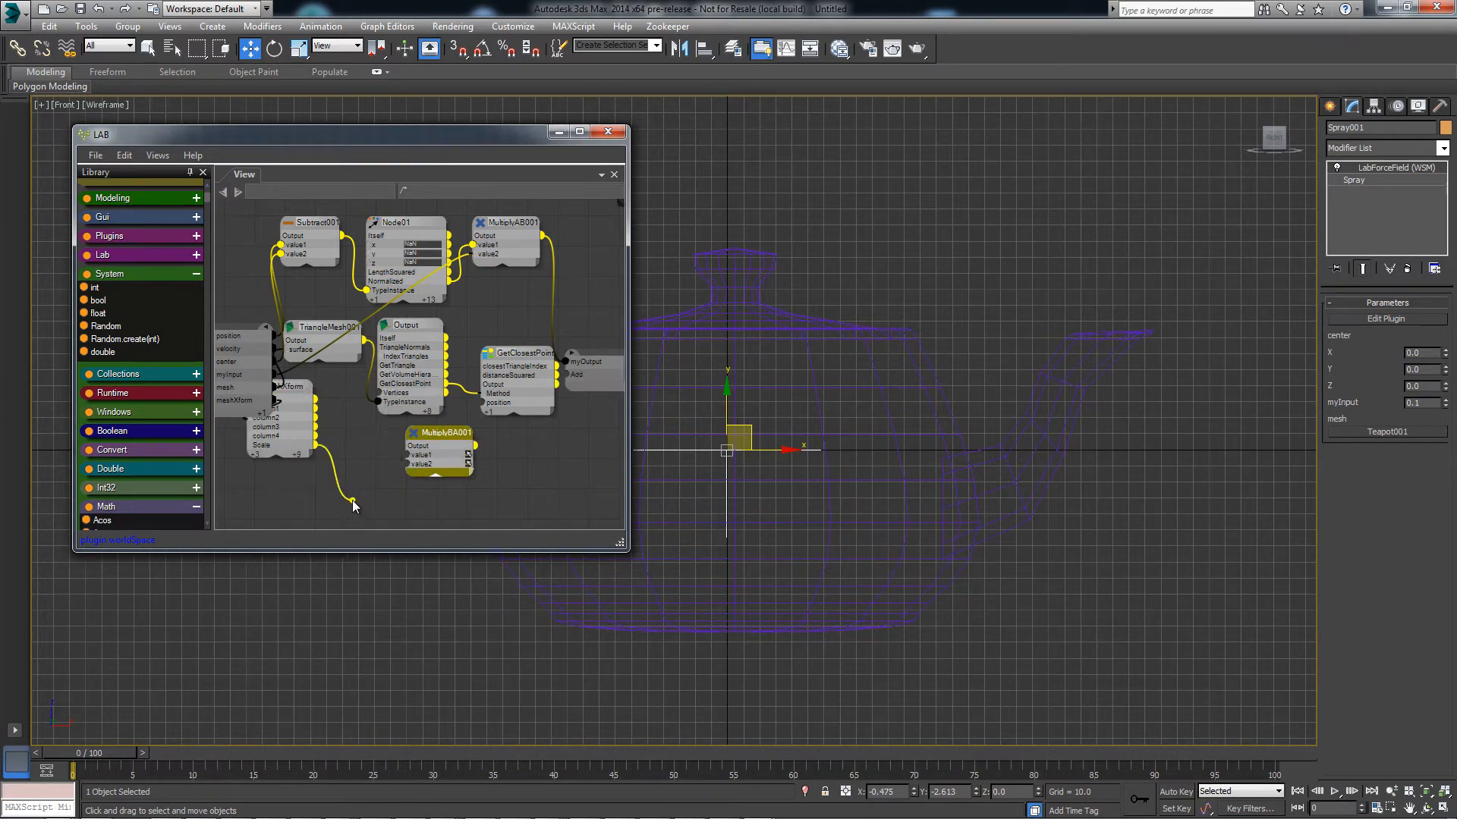
{"action": "left_click", "coordinate": [298, 454]}
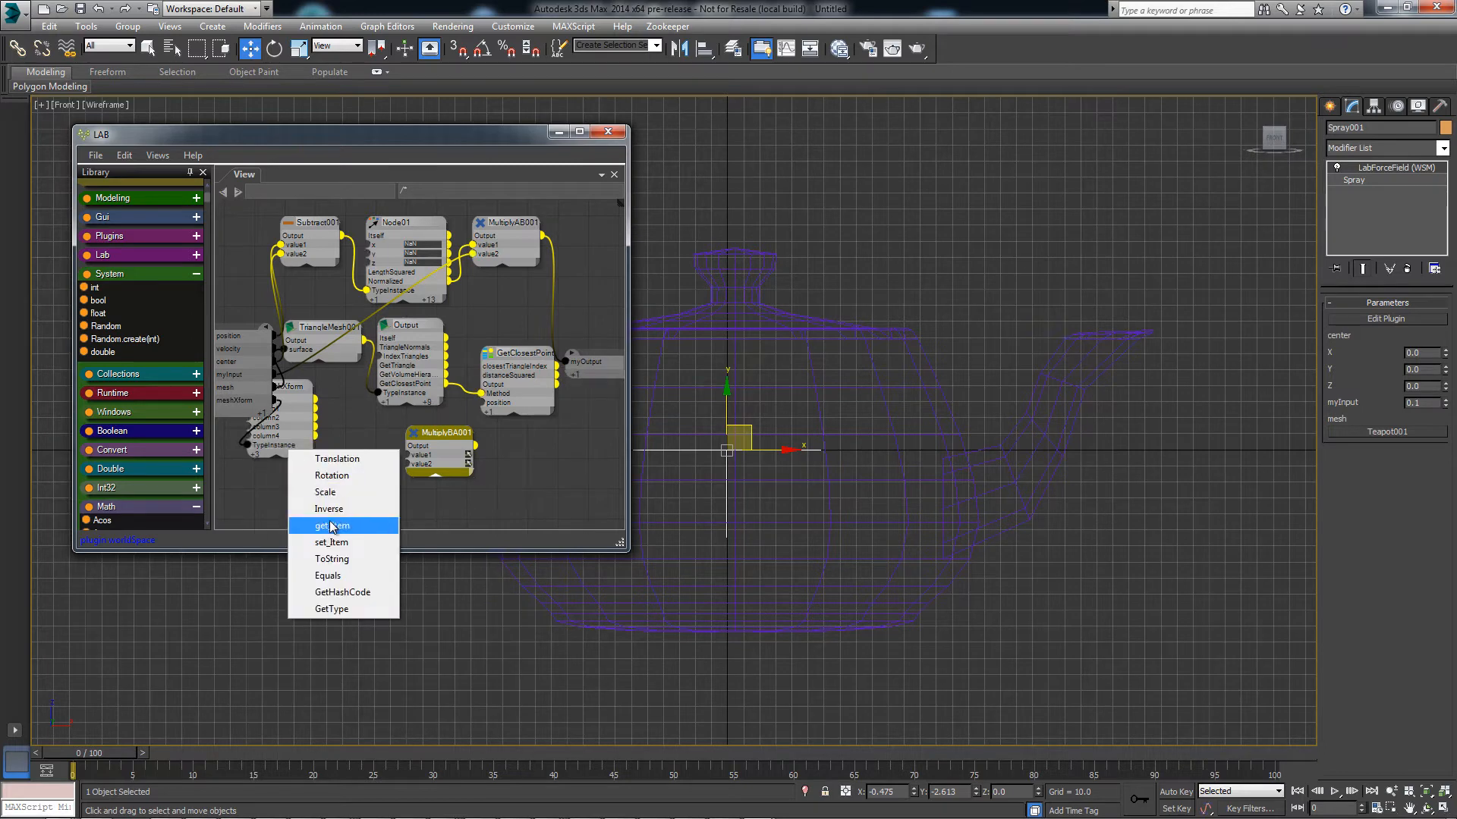
{"action": "left_click", "coordinate": [334, 509]}
{"action": "left_click_drag", "start_coordinate": [314, 446], "coordinate": [419, 459]}
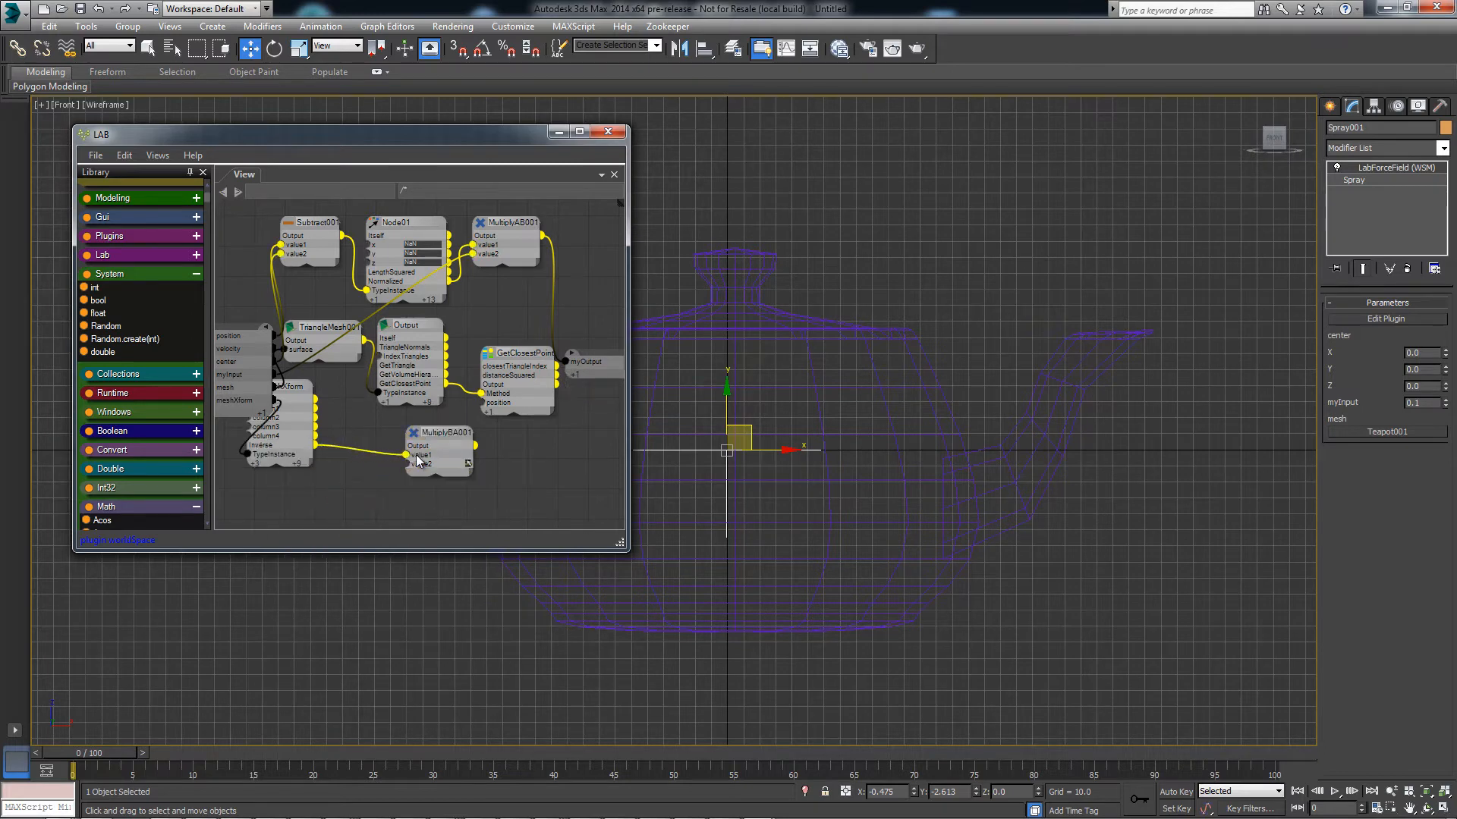
{"action": "left_click_drag", "start_coordinate": [265, 339], "coordinate": [494, 409]}
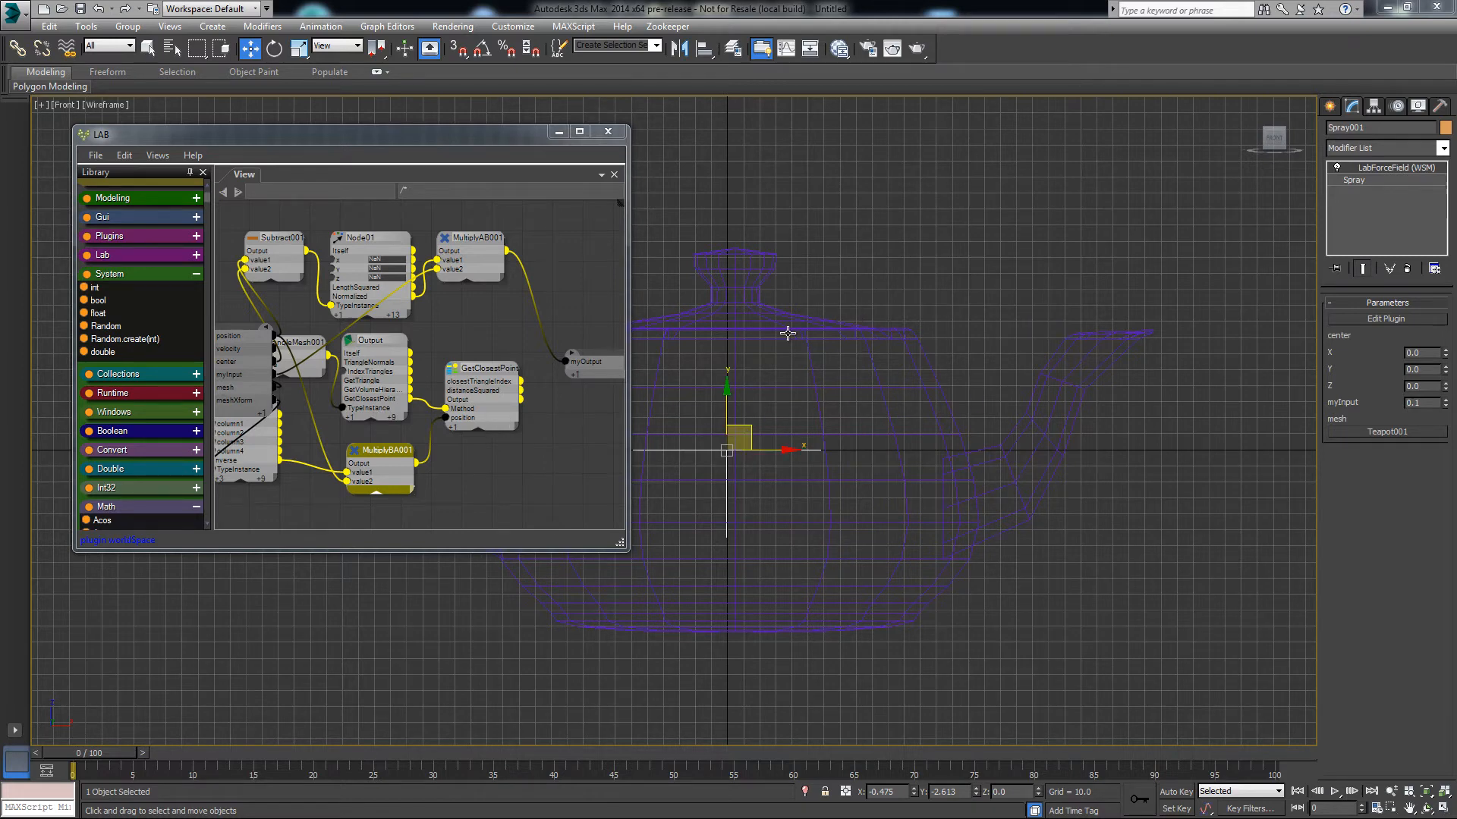
Duplicate the matrix Multiply node and connect meshXform to the copy's value1 and the GetClosestPoint output to its value2.
{"action": "mouse_move", "coordinate": [364, 443]}
{"action": "middle_mouse_down"}
{"action": "mouse_move", "coordinate": [412, 438]}
{"action": "mouse_move", "coordinate": [349, 445]}
{"action": "middle_mouse_up"}
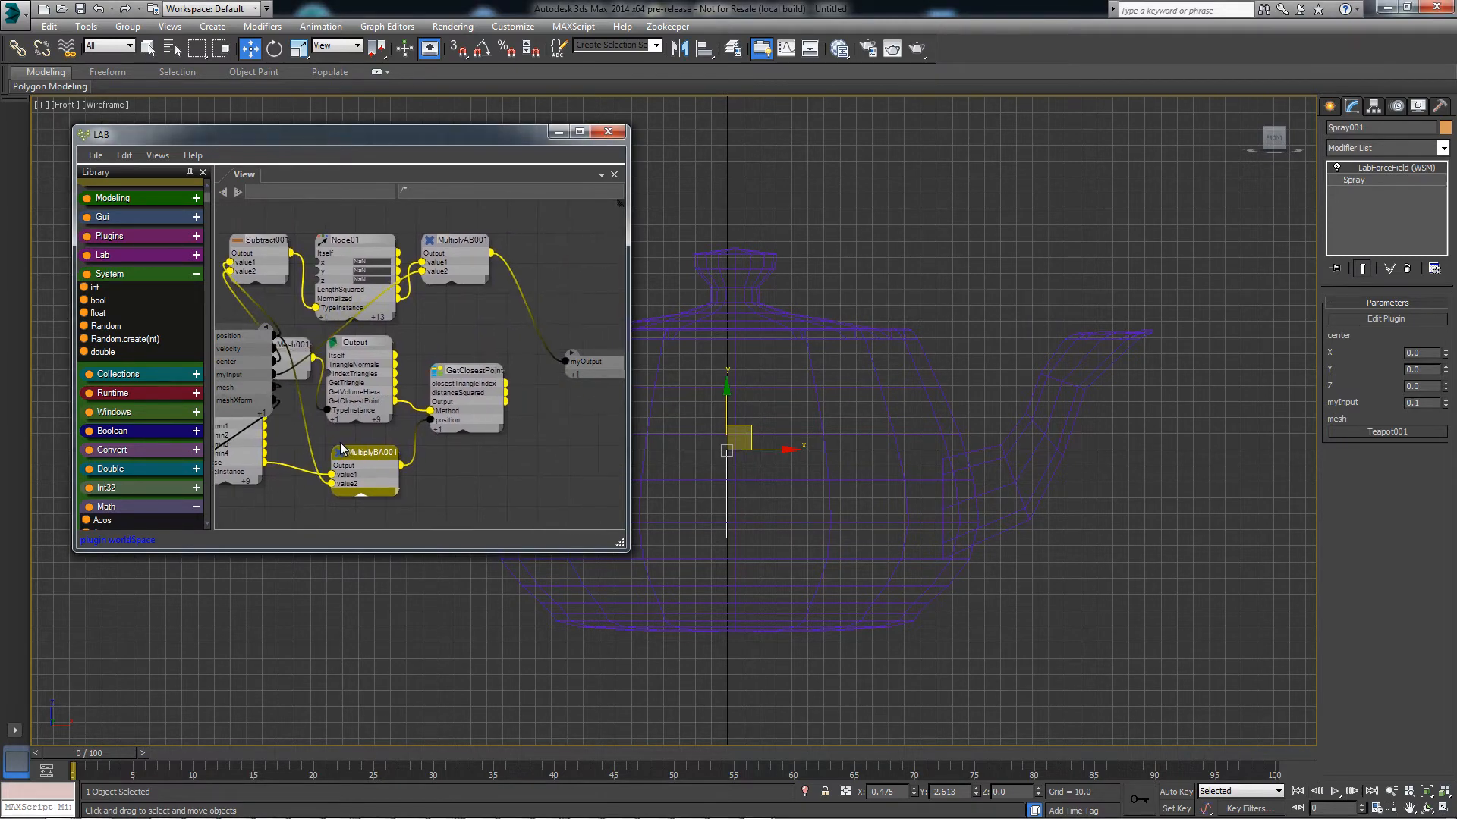
{"action": "left_click", "coordinate": [463, 478]}
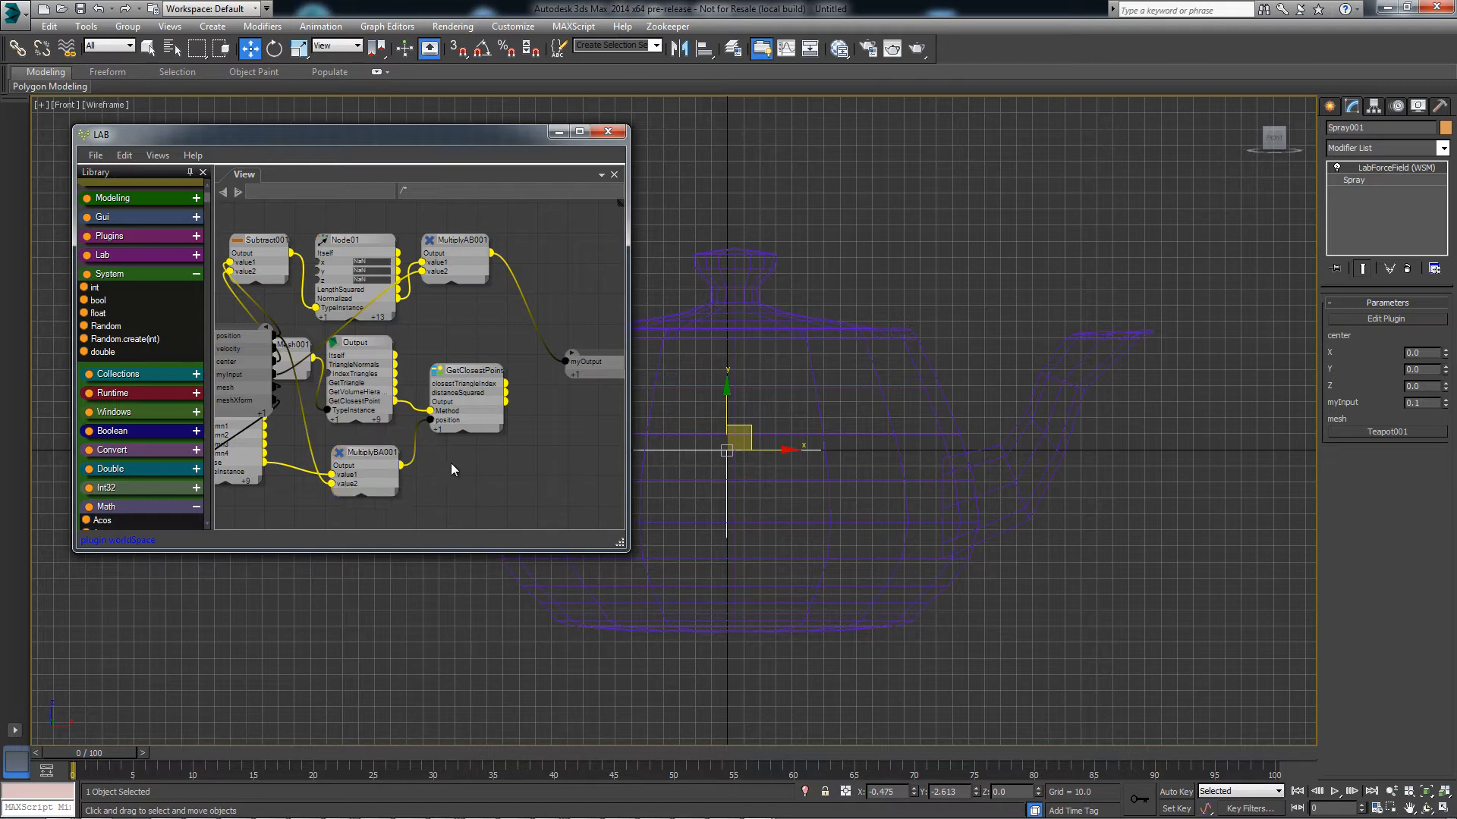
{"action": "left_click", "coordinate": [397, 460]}
{"action": "key", "text": "ctrl+c"}
{"action": "key", "text": "ctrl+v"}
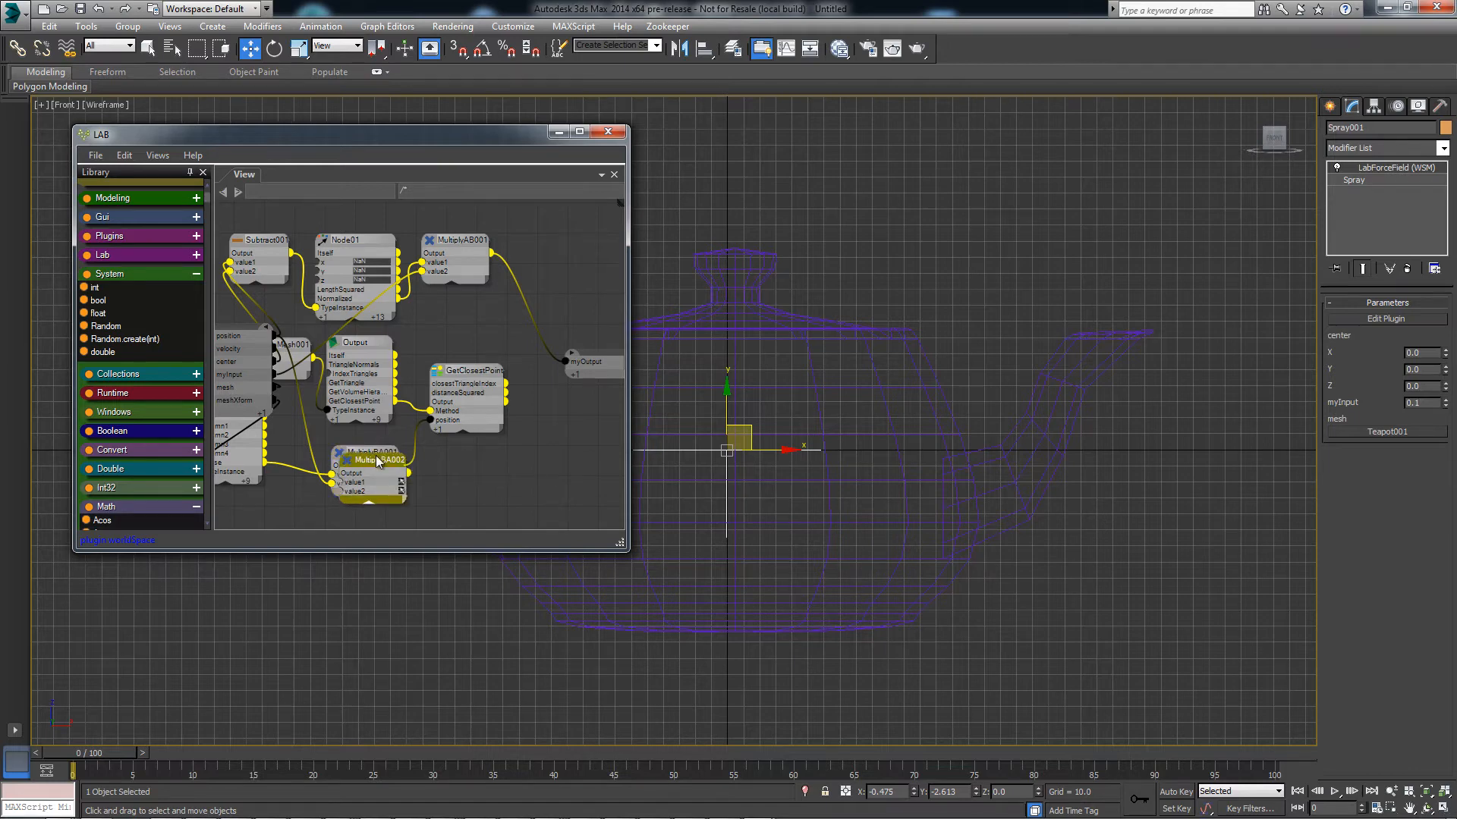
{"action": "left_click_drag", "start_coordinate": [377, 458], "coordinate": [568, 427]}
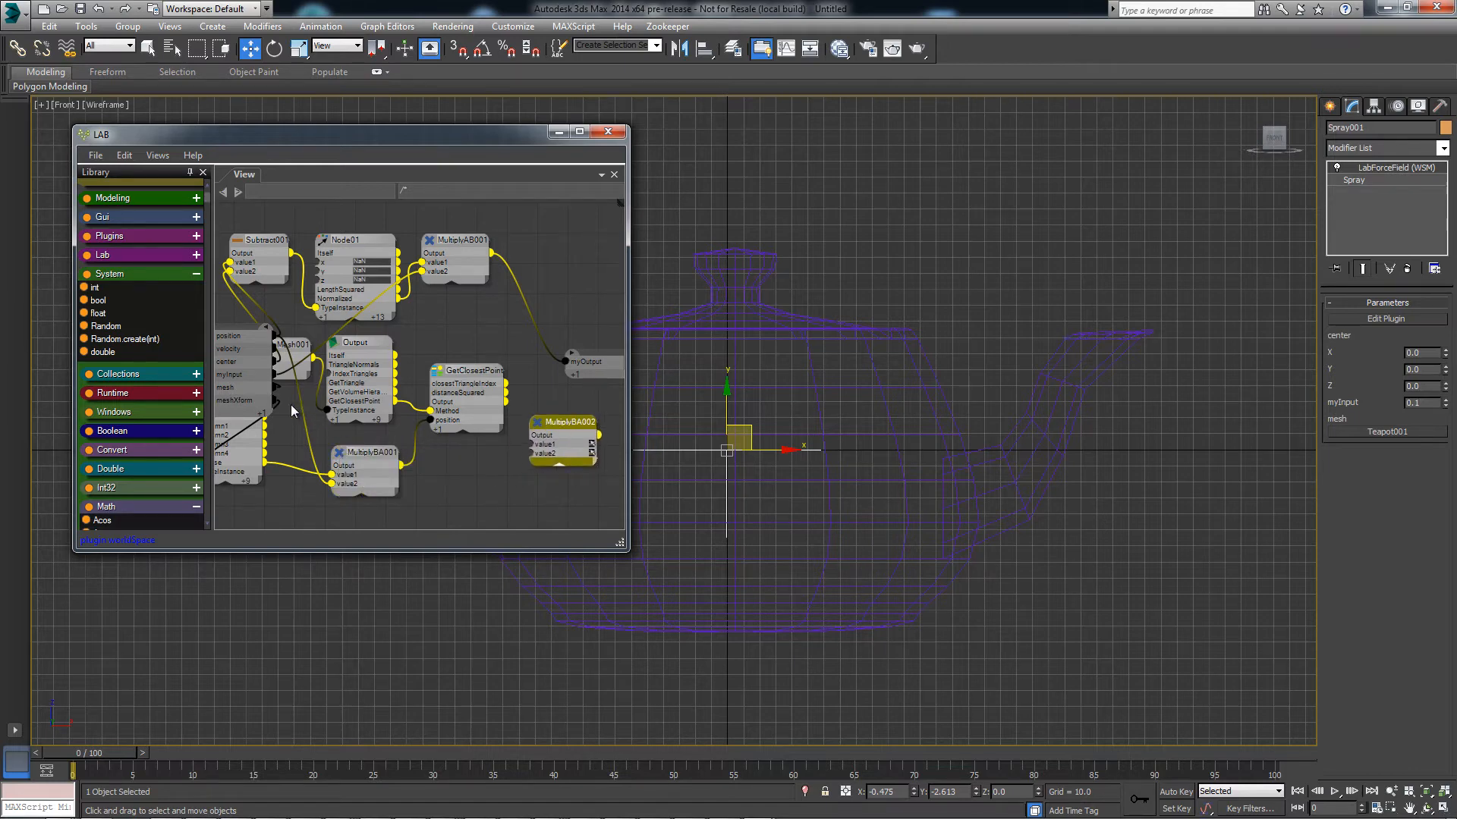
{"action": "left_click_drag", "start_coordinate": [256, 398], "coordinate": [546, 445]}
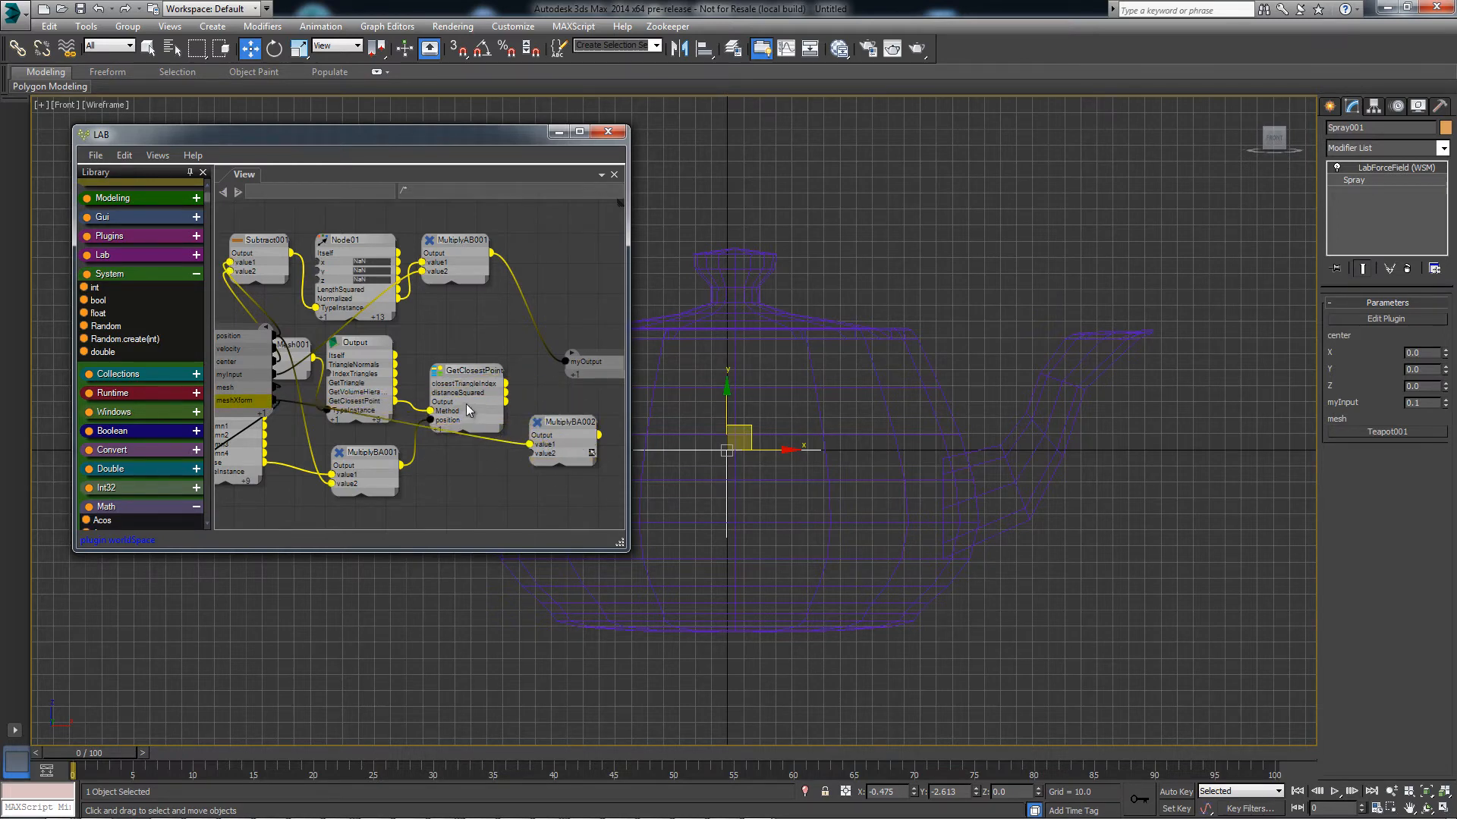
{"action": "left_click_drag", "start_coordinate": [466, 402], "coordinate": [531, 453]}
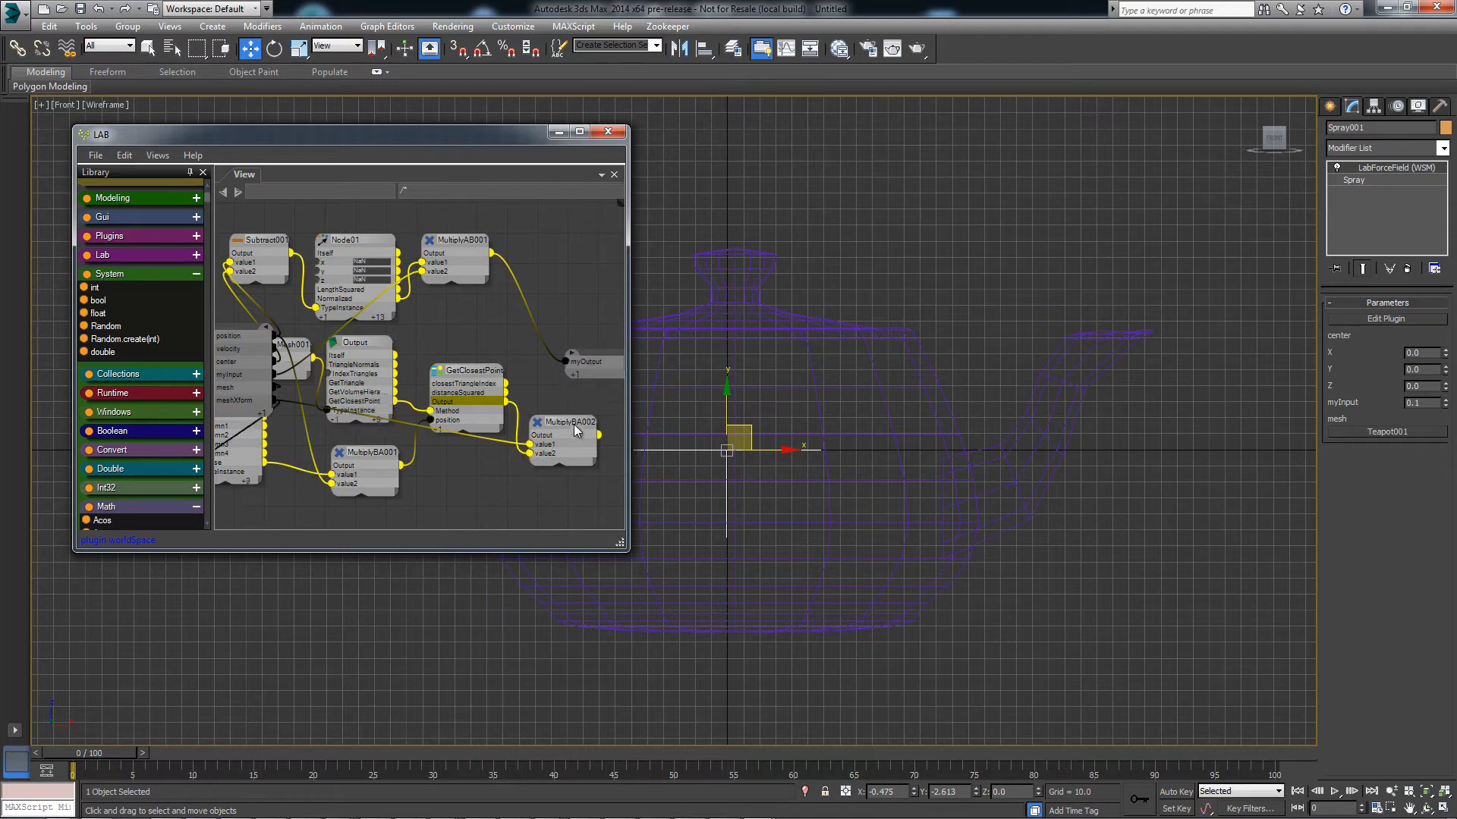
Widen the LAB window and place the second matrix Multiply node between GetClosestPoint and the myOutput block.
{"action": "middle_click_drag", "start_coordinate": [512, 427], "coordinate": [533, 453]}
{"action": "left_click_drag", "start_coordinate": [587, 450], "coordinate": [544, 464]}
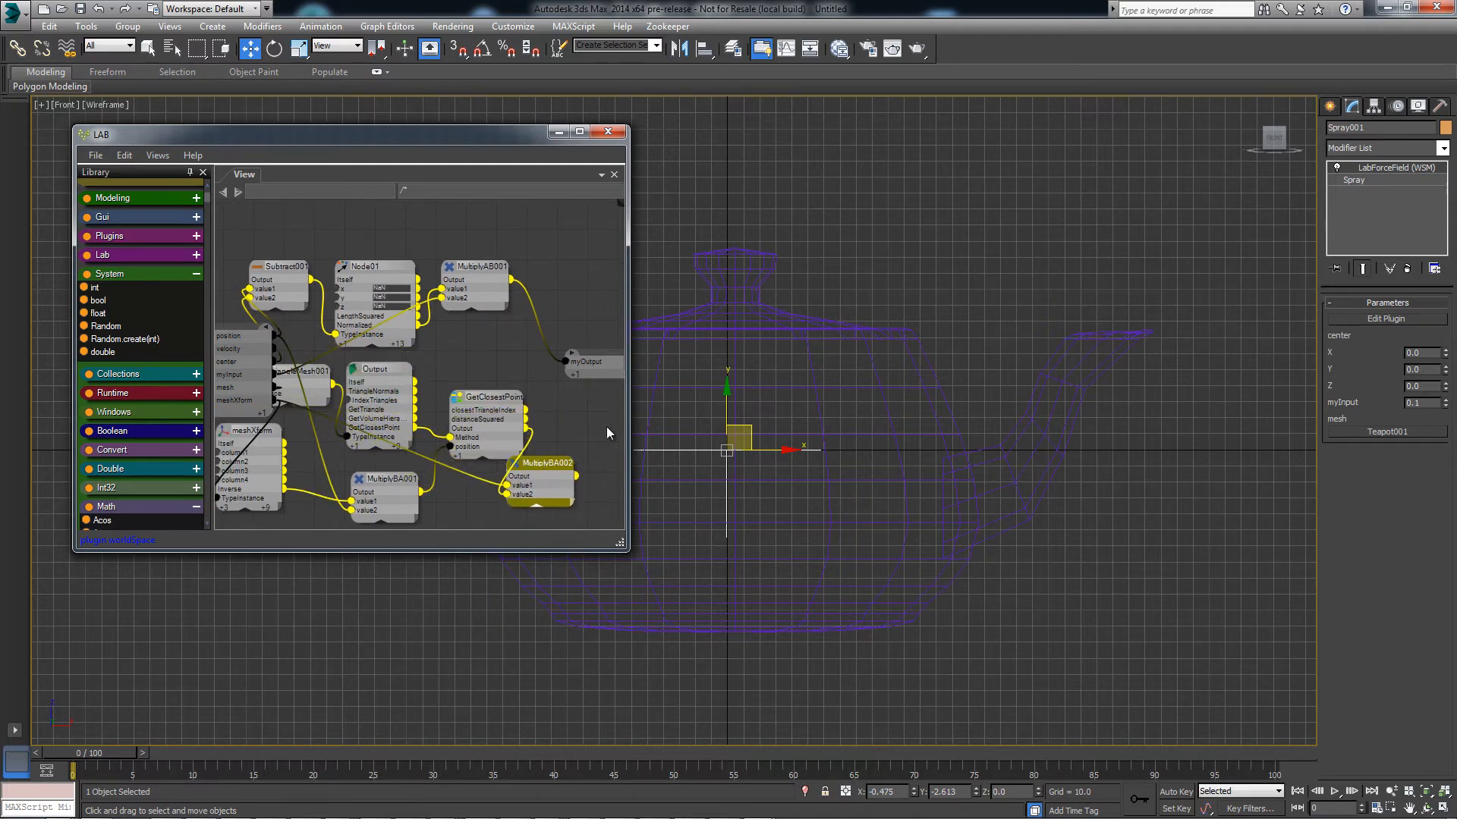
{"action": "left_click_drag", "start_coordinate": [629, 440], "coordinate": [723, 441]}
{"action": "left_click_drag", "start_coordinate": [579, 464], "coordinate": [622, 450]}
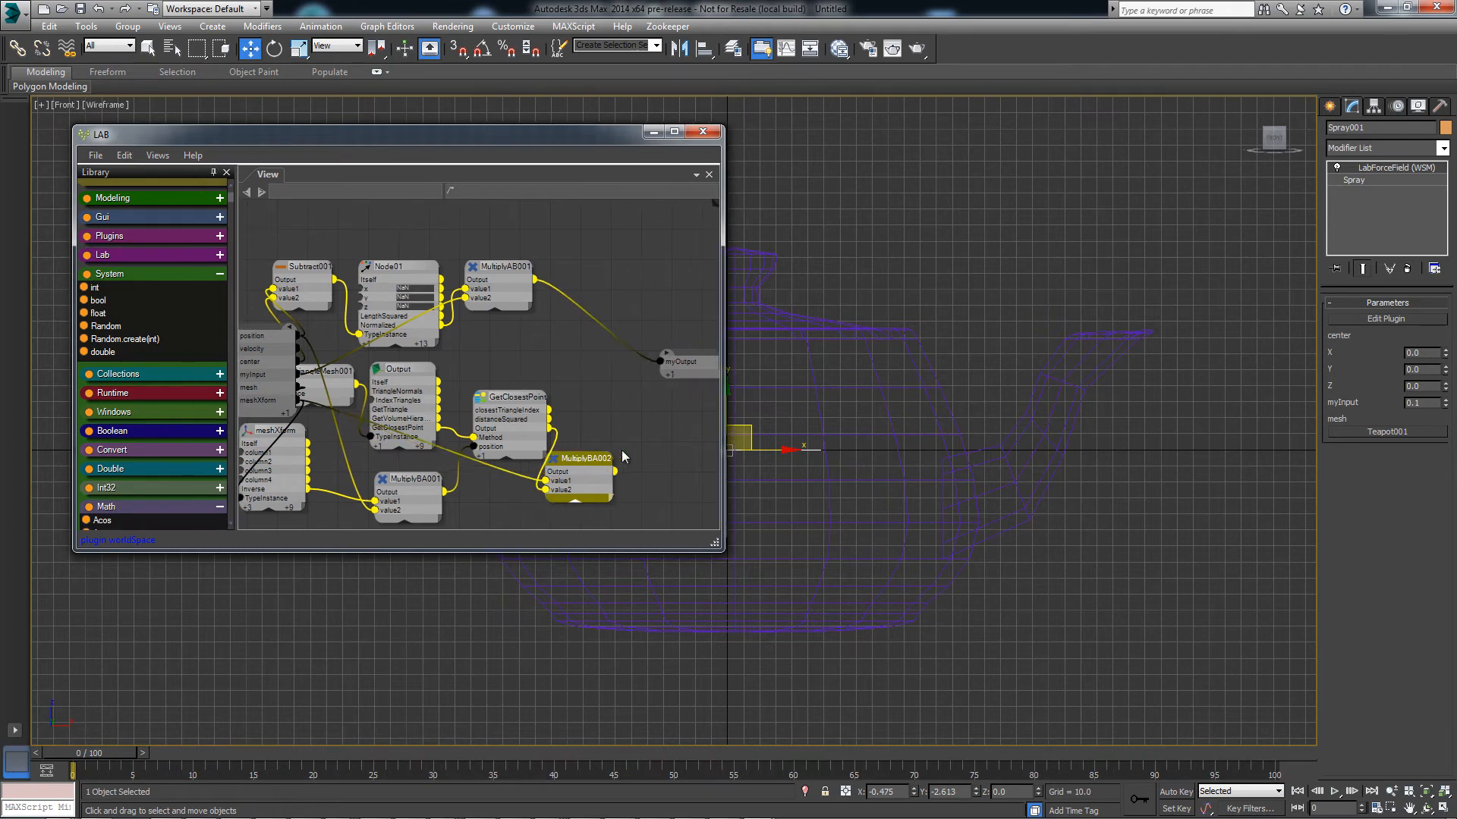
Reposition the upper row of nodes and connect the transformed closest point to Subtract's value1 and position to its value2.
{"action": "left_click_drag", "start_coordinate": [552, 238], "coordinate": [449, 261]}
{"action": "left_click", "coordinate": [497, 237]}
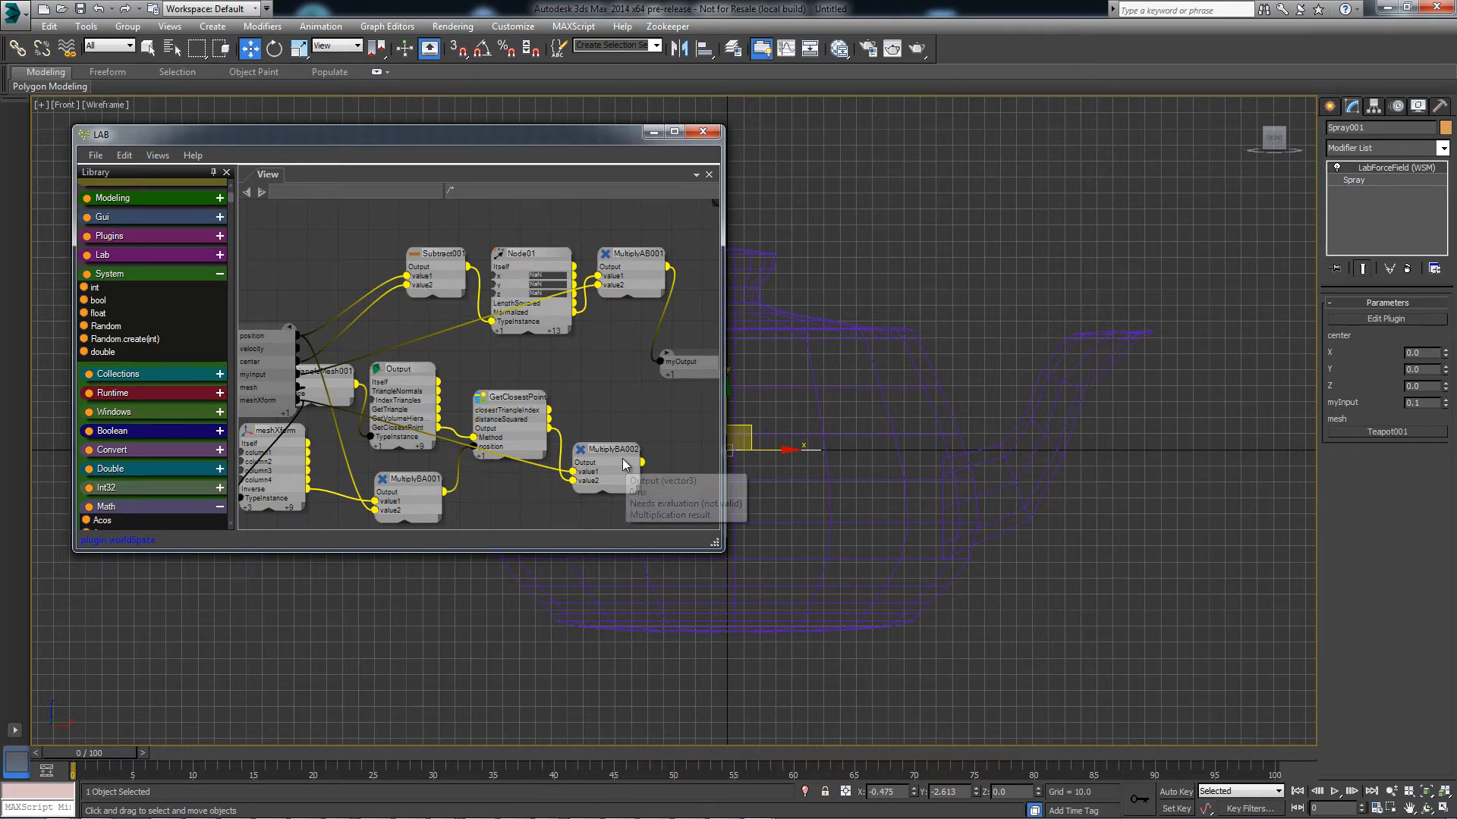
{"action": "left_click_drag", "start_coordinate": [642, 462], "coordinate": [421, 279]}
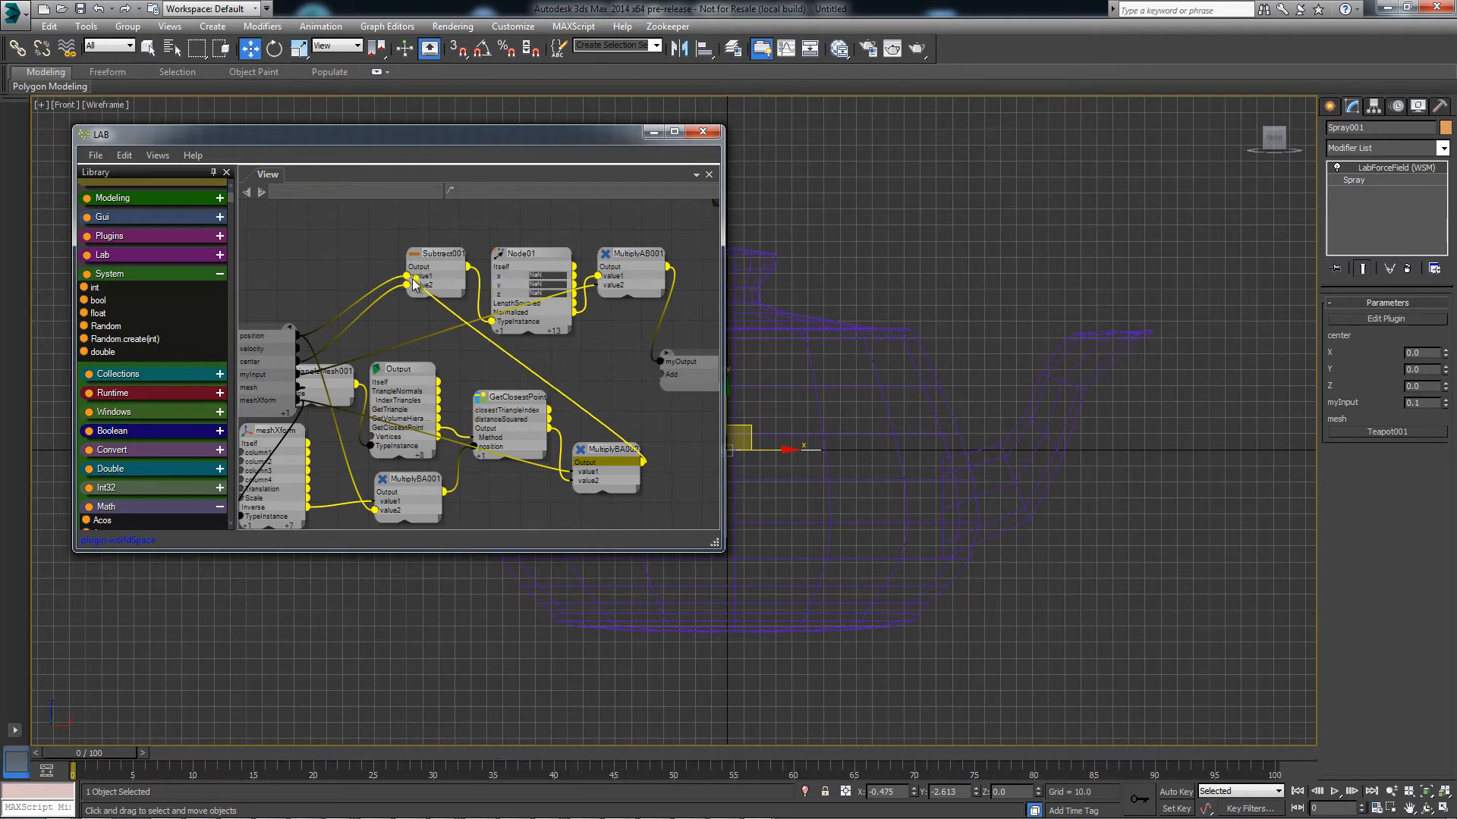
{"action": "left_click_drag", "start_coordinate": [297, 336], "coordinate": [424, 289]}
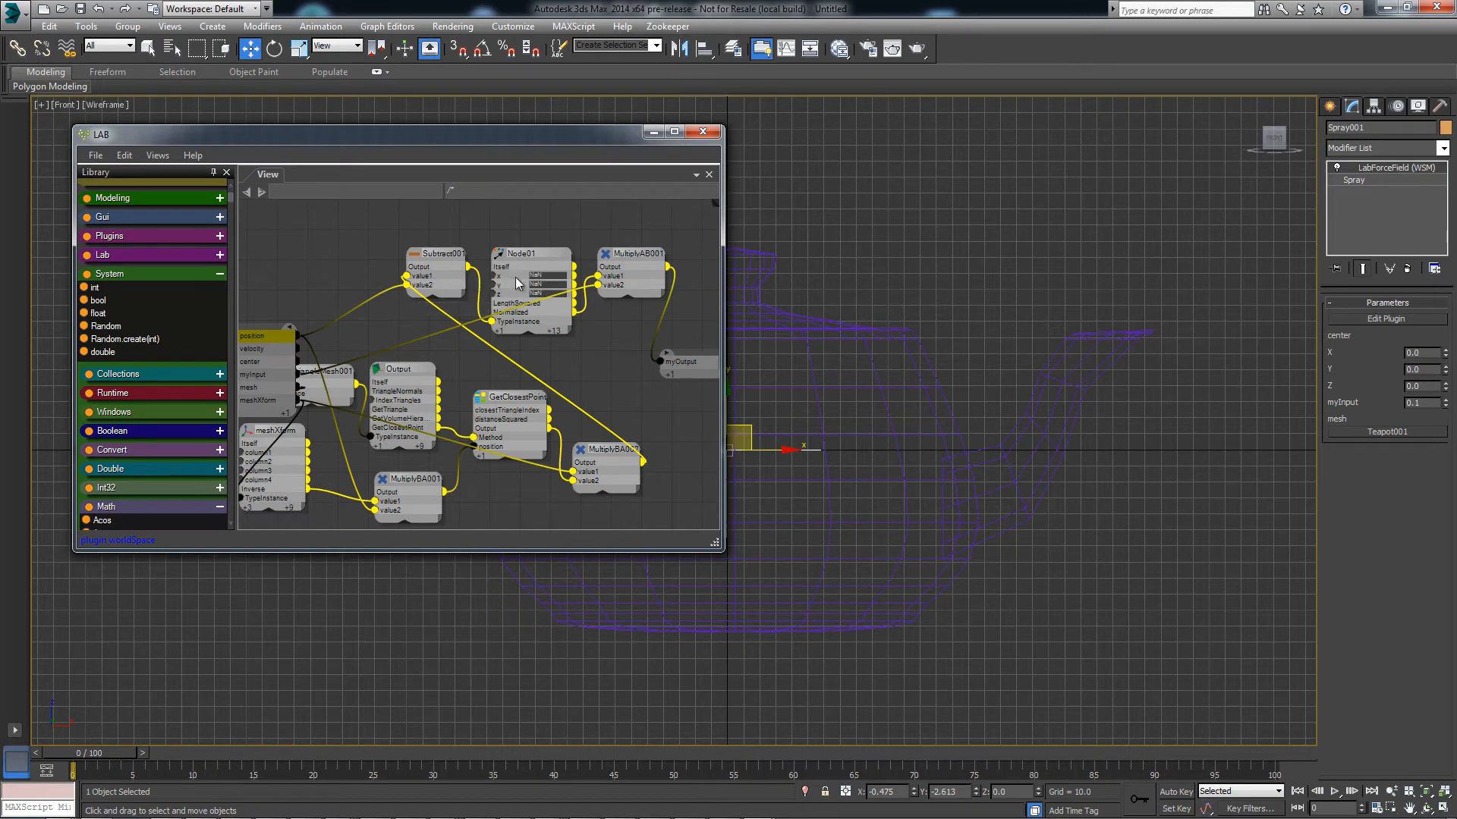
Connect the Subtract output directly to MultiplyAB001's value1 and delete the Node01 vector node.
{"action": "left_click_drag", "start_coordinate": [468, 266], "coordinate": [607, 286]}
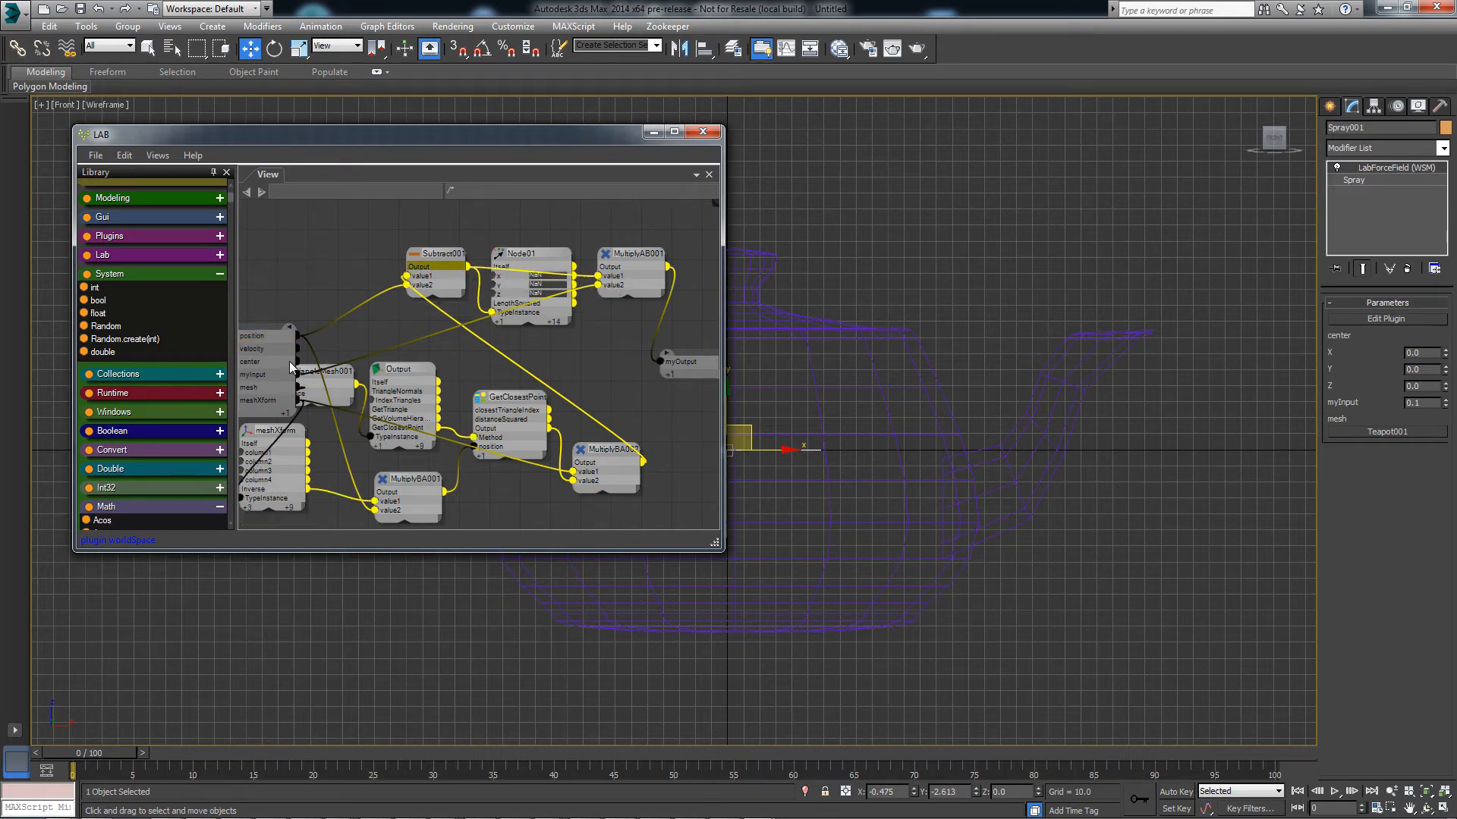
{"action": "left_click", "coordinate": [510, 325]}
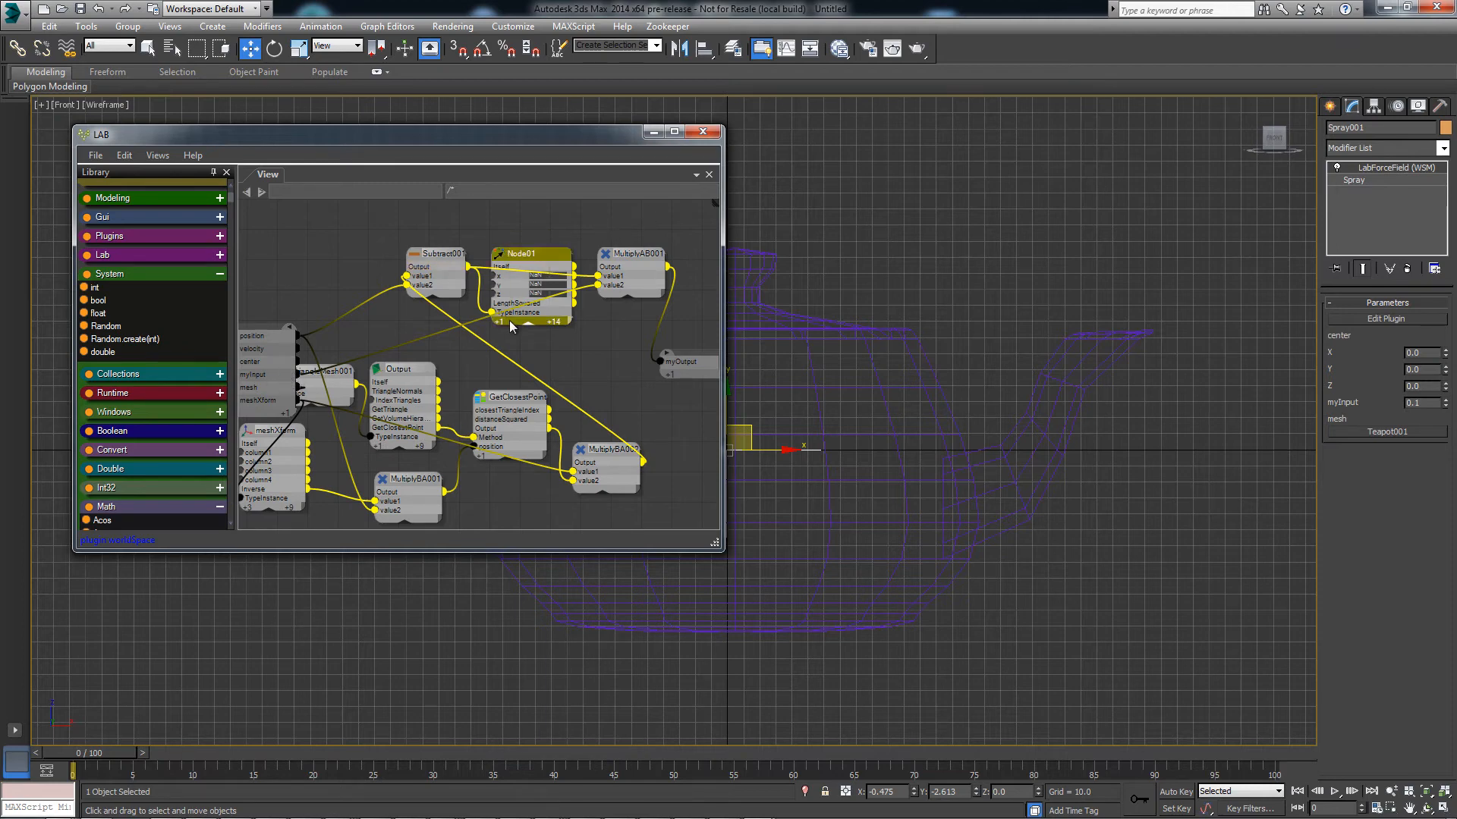
{"action": "key", "text": "Delete"}
{"action": "middle_click_drag", "start_coordinate": [572, 321], "coordinate": [502, 336]}
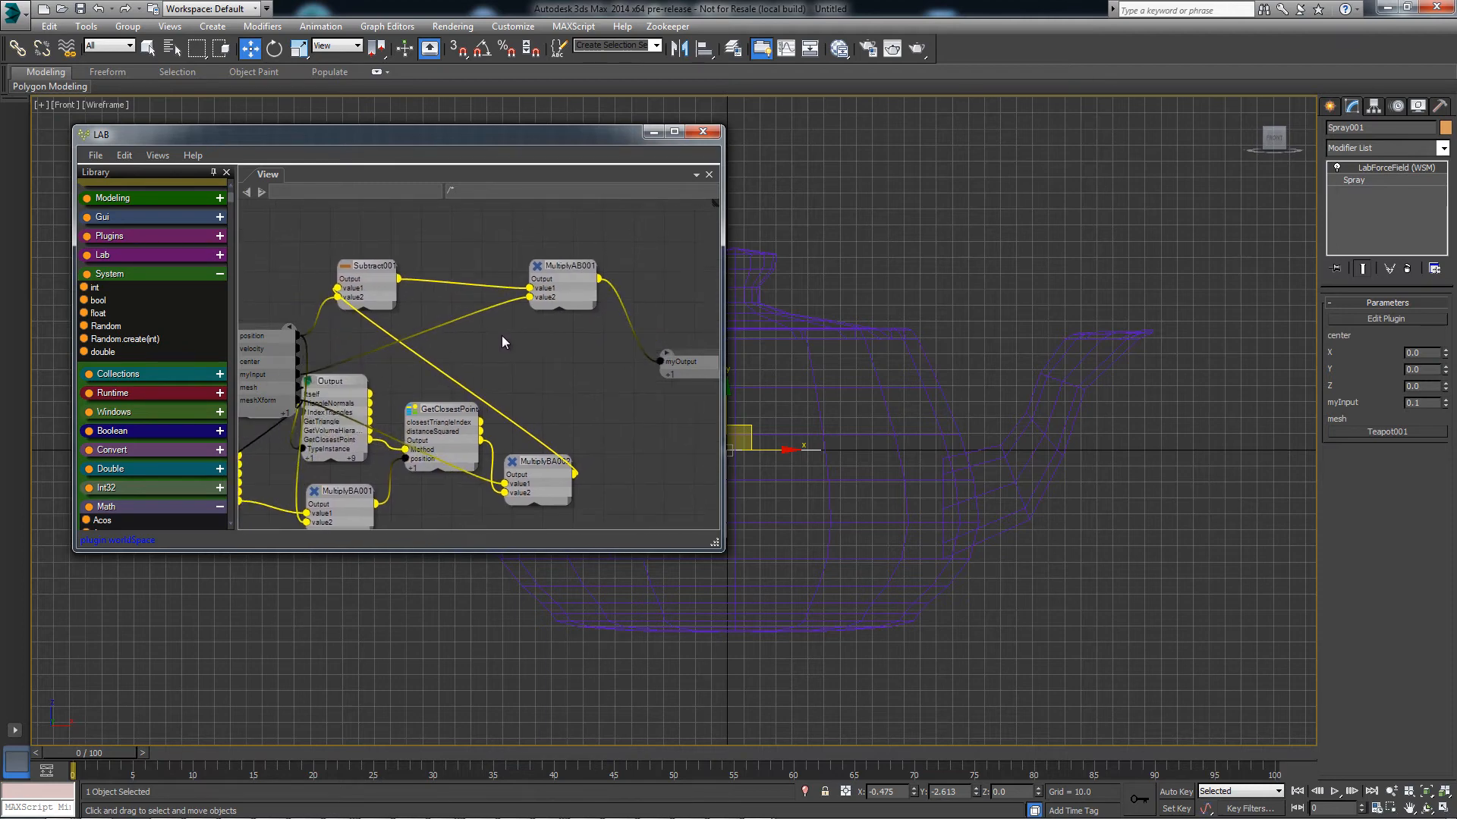
Move the LAB window aside and scrub the timeline to frame 64 to check the particle motion around the teapot.
{"action": "left_click_drag", "start_coordinate": [572, 134], "coordinate": [308, 106]}
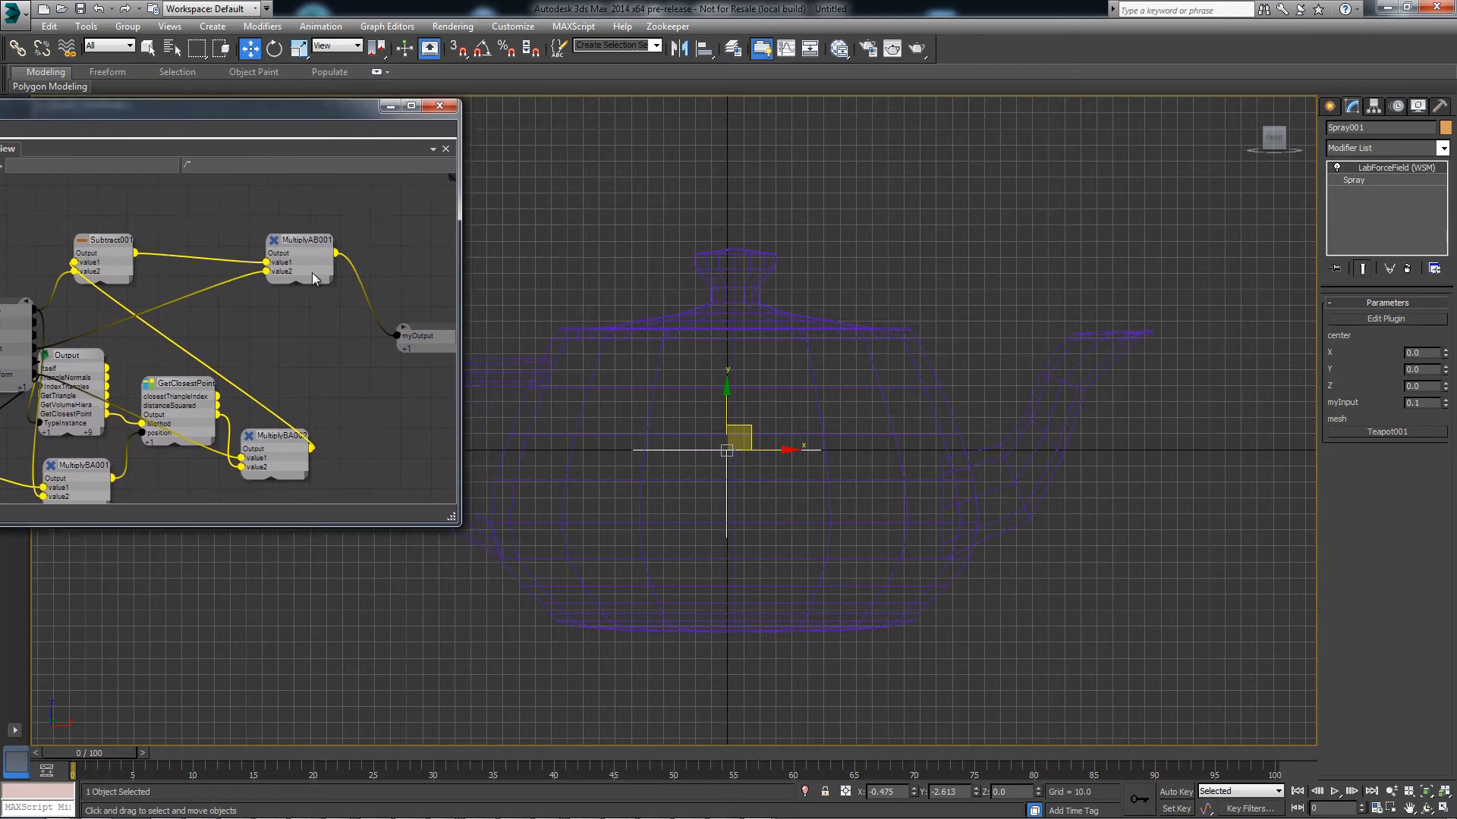
{"action": "mouse_move", "coordinate": [106, 751]}
{"action": "left_mouse_down"}
{"action": "mouse_move", "coordinate": [500, 744]}
{"action": "mouse_move", "coordinate": [865, 761]}
{"action": "left_mouse_up"}
{"action": "key", "text": "w"}
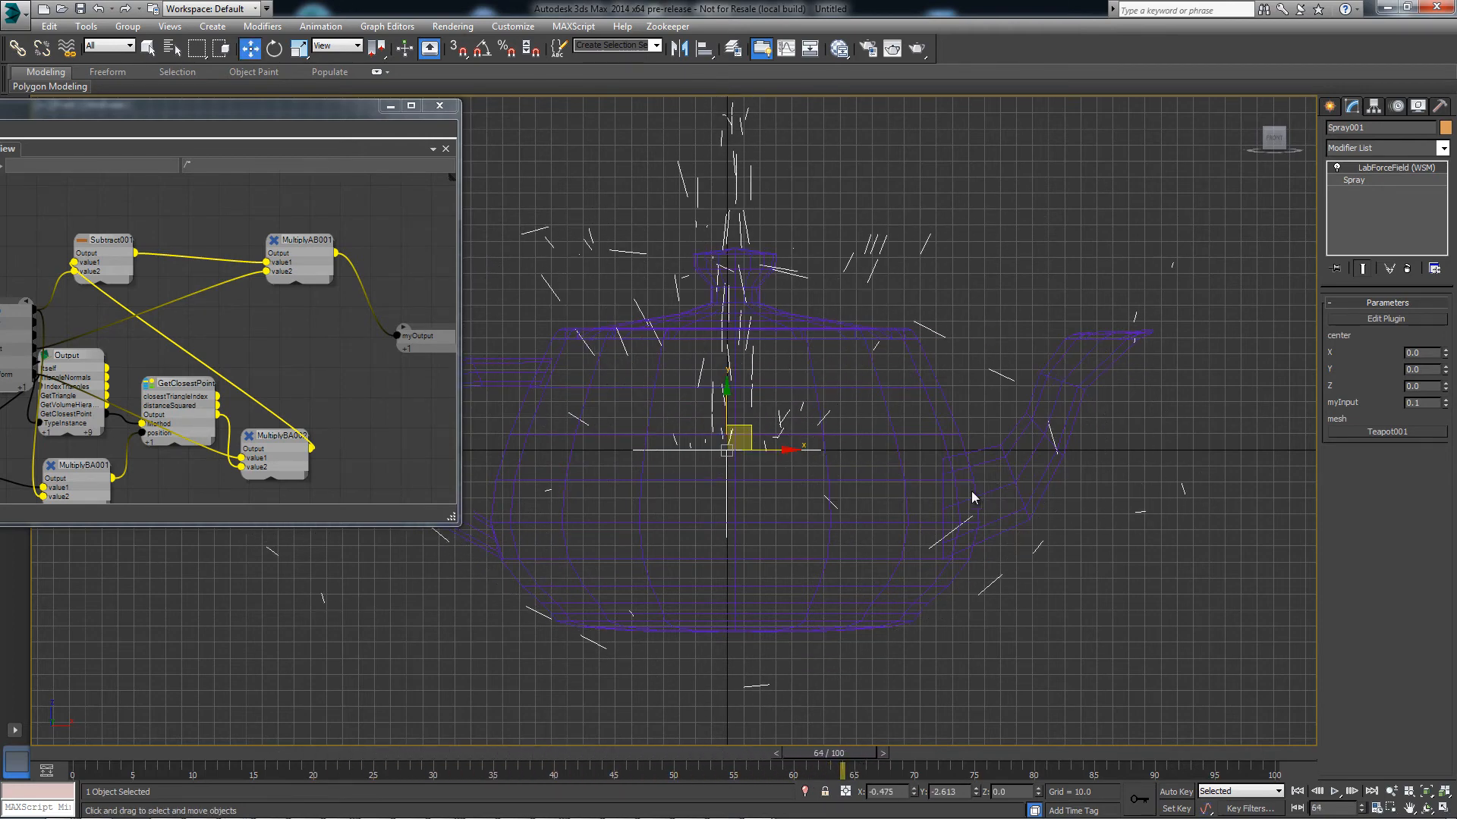
Set the Spray's variation to 10 and return the timeline to frame 0.
{"action": "left_click", "coordinate": [1363, 182]}
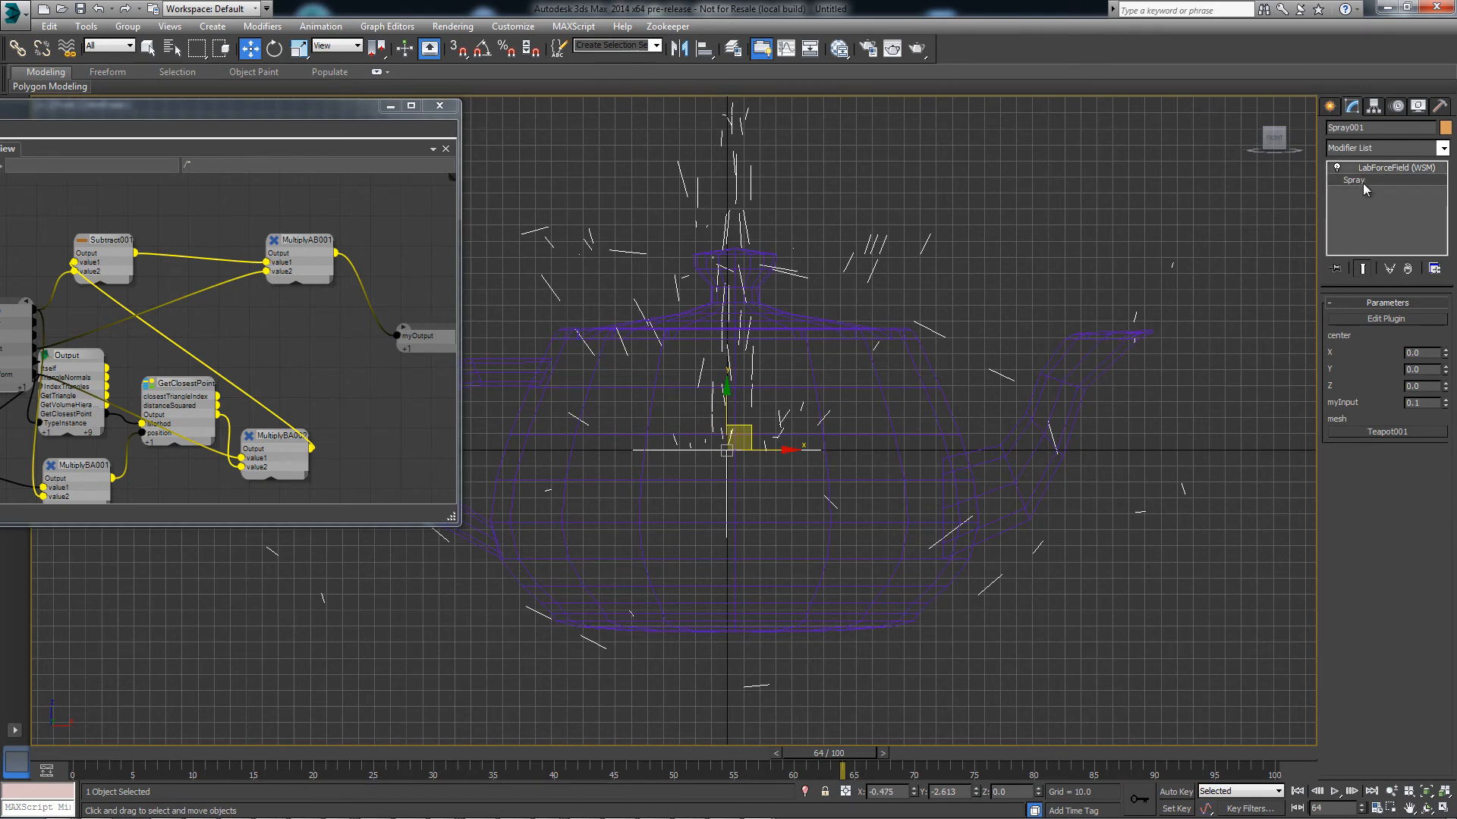
{"action": "left_click", "coordinate": [790, 460]}
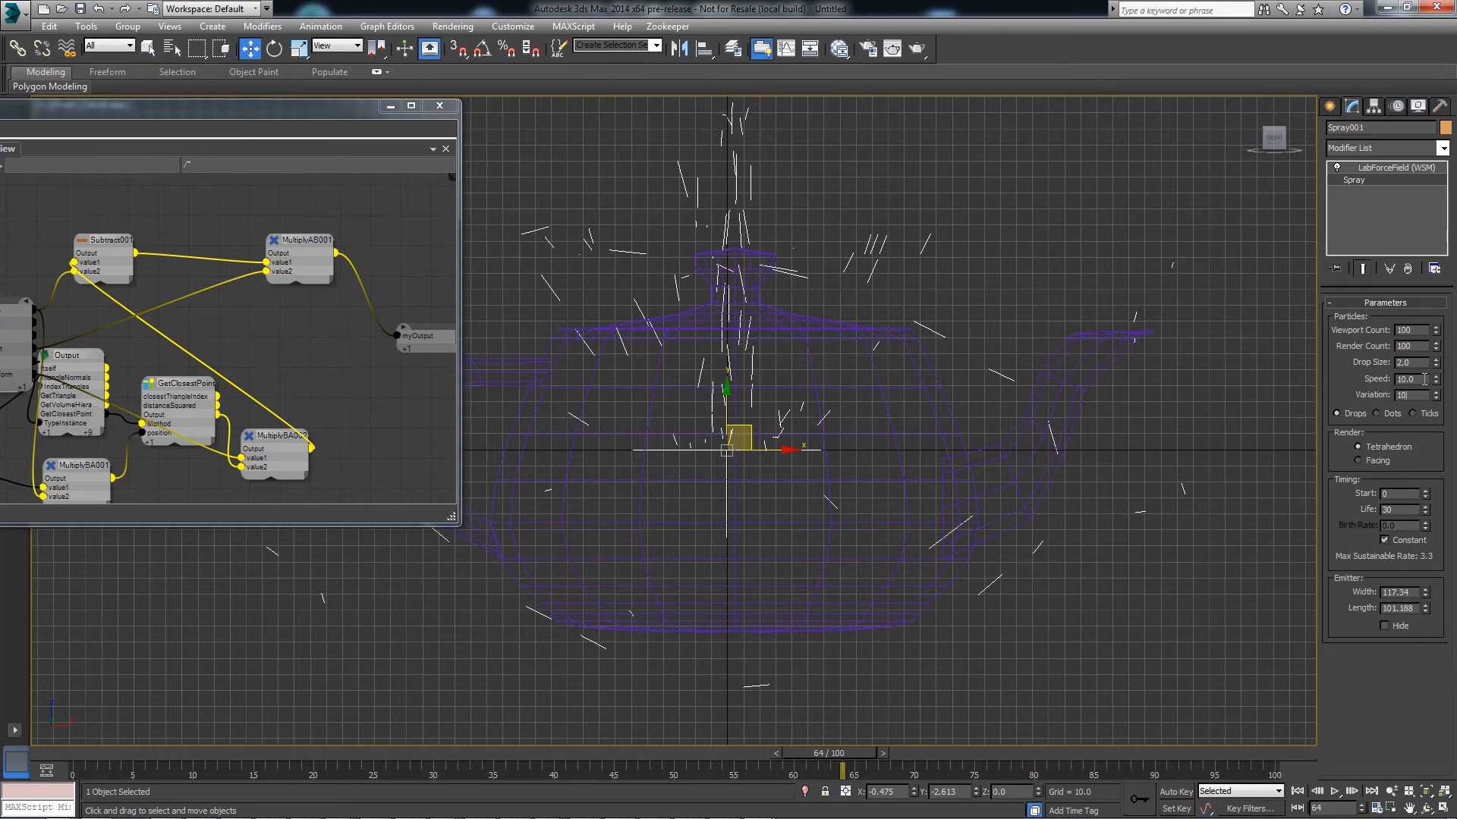
{"action": "left_click", "coordinate": [81, 757]}
{"action": "mouse_move", "coordinate": [80, 758]}
{"action": "left_mouse_down"}
{"action": "mouse_move", "coordinate": [257, 765]}
{"action": "mouse_move", "coordinate": [76, 768]}
{"action": "left_mouse_up"}
{"action": "key", "text": "w"}
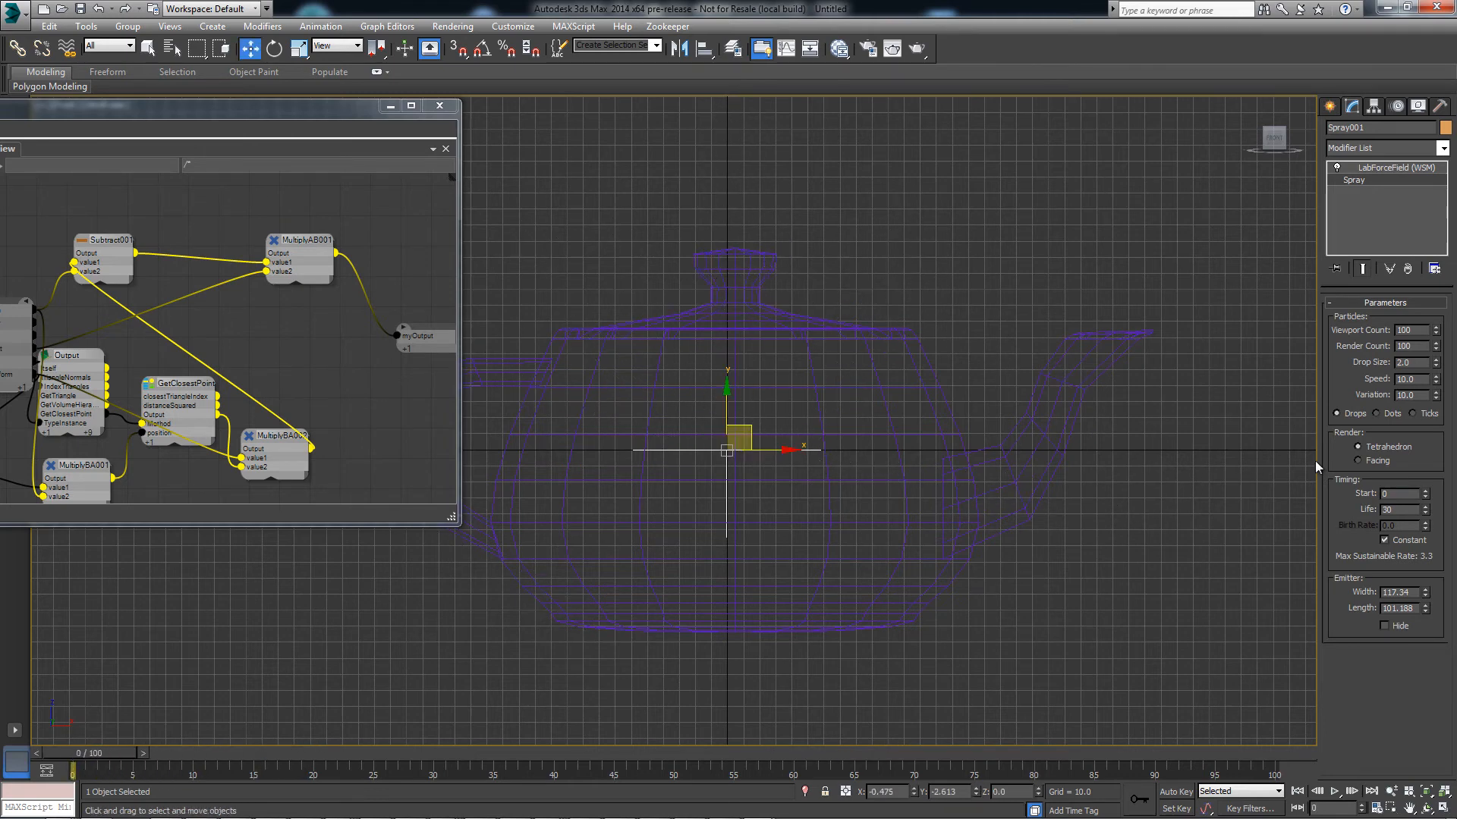
Set the Spray's speed to 0.5 and scrub through the first frames to check the particles.
{"action": "type", "text": "2"}
{"action": "left_click", "coordinate": [1422, 363]}
{"action": "mouse_move", "coordinate": [112, 748]}
{"action": "left_mouse_down"}
{"action": "mouse_move", "coordinate": [267, 752]}
{"action": "mouse_move", "coordinate": [238, 752]}
{"action": "left_mouse_up"}
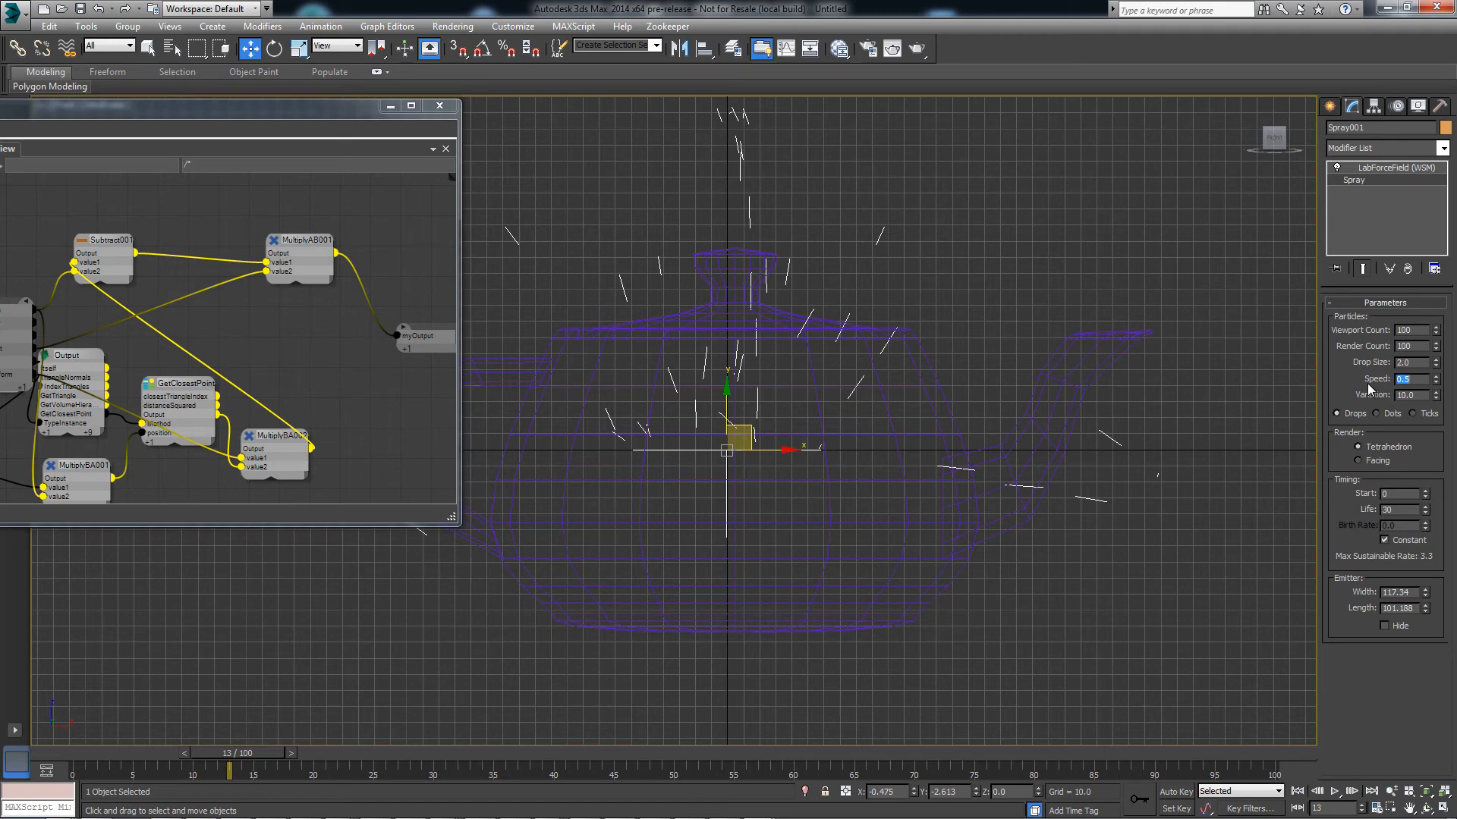
{"action": "mouse_move", "coordinate": [229, 749]}
{"action": "left_mouse_down"}
{"action": "mouse_move", "coordinate": [112, 747]}
{"action": "mouse_move", "coordinate": [138, 749]}
{"action": "left_mouse_up"}
Set the LabForceField modifier's myInput to 0.05 and scrub the animation to frame 58.
{"action": "left_click", "coordinate": [1421, 173]}
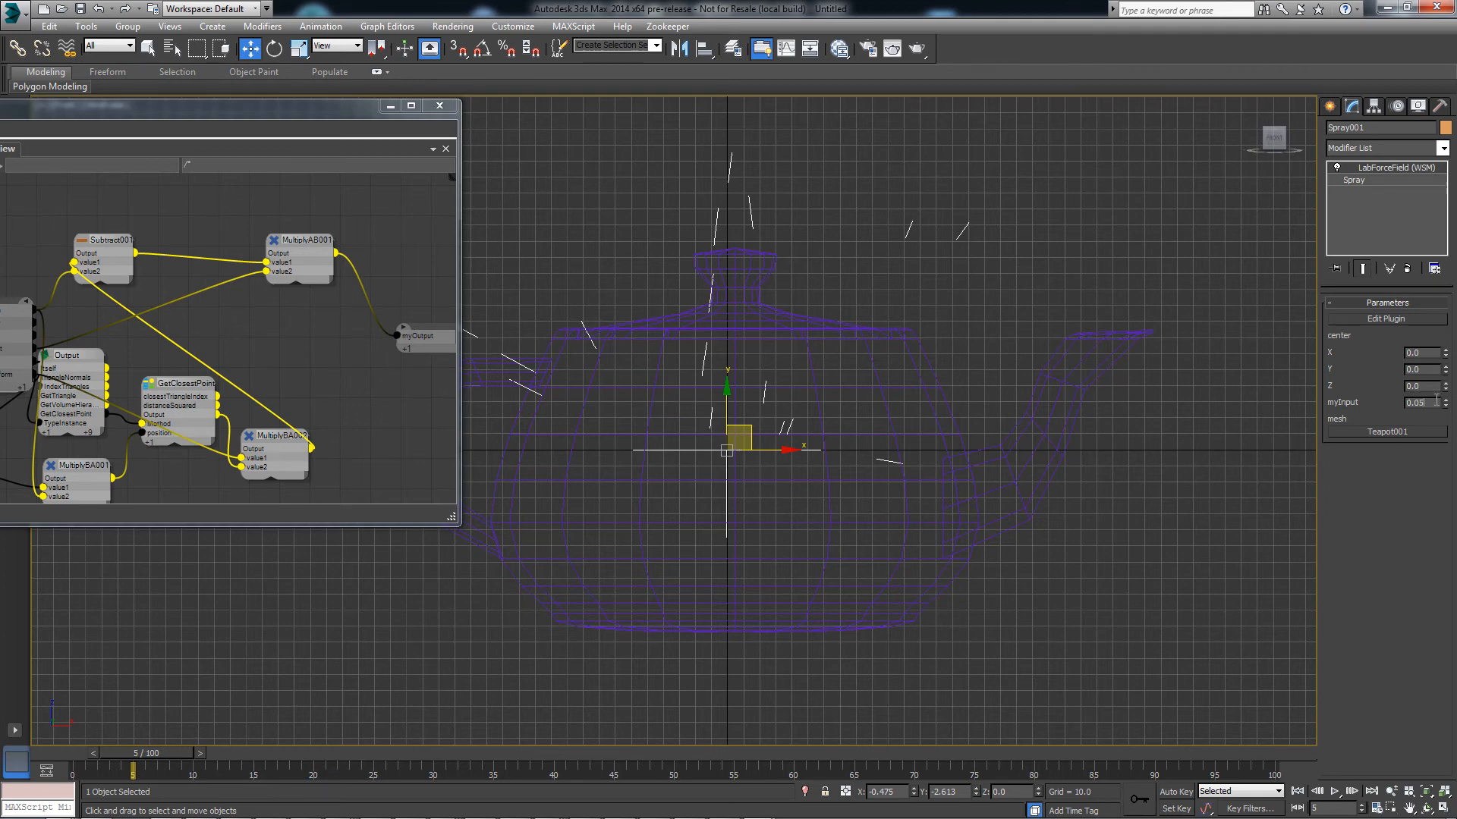
{"action": "key", "text": "Return"}
{"action": "mouse_move", "coordinate": [158, 753]}
{"action": "left_mouse_down"}
{"action": "mouse_move", "coordinate": [407, 739]}
{"action": "mouse_move", "coordinate": [432, 751]}
{"action": "mouse_move", "coordinate": [111, 749]}
{"action": "mouse_move", "coordinate": [780, 759]}
{"action": "left_mouse_up"}
{"action": "key", "text": "w"}
Switch to a maximized Perspective view showing the whole teapot and its surrounding particles.
{"action": "scroll", "coordinate": [789, 428], "scroll_direction": "down", "scroll_amount": 4}
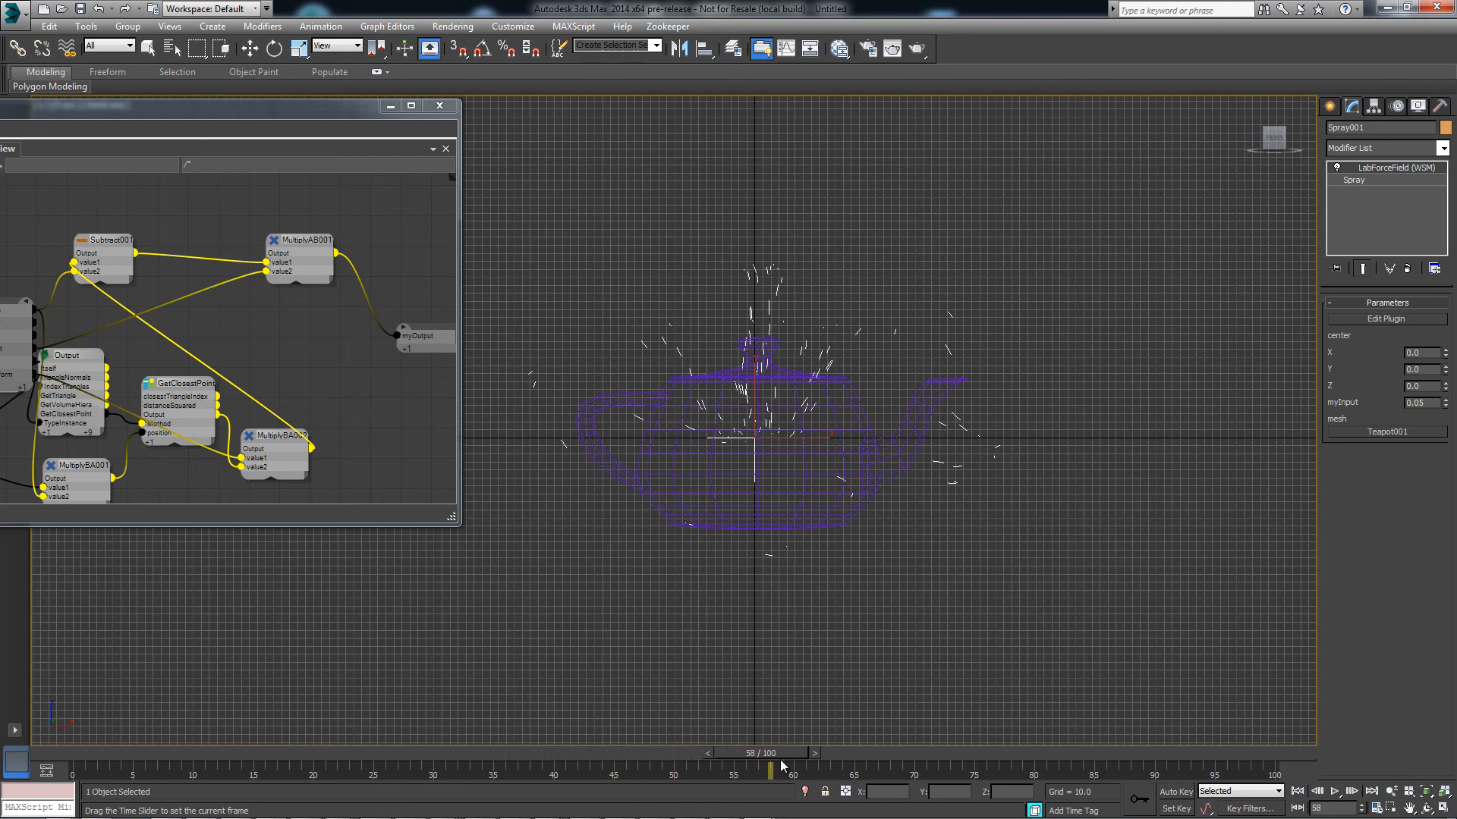
{"action": "key", "text": "w"}
{"action": "key", "text": "alt+w"}
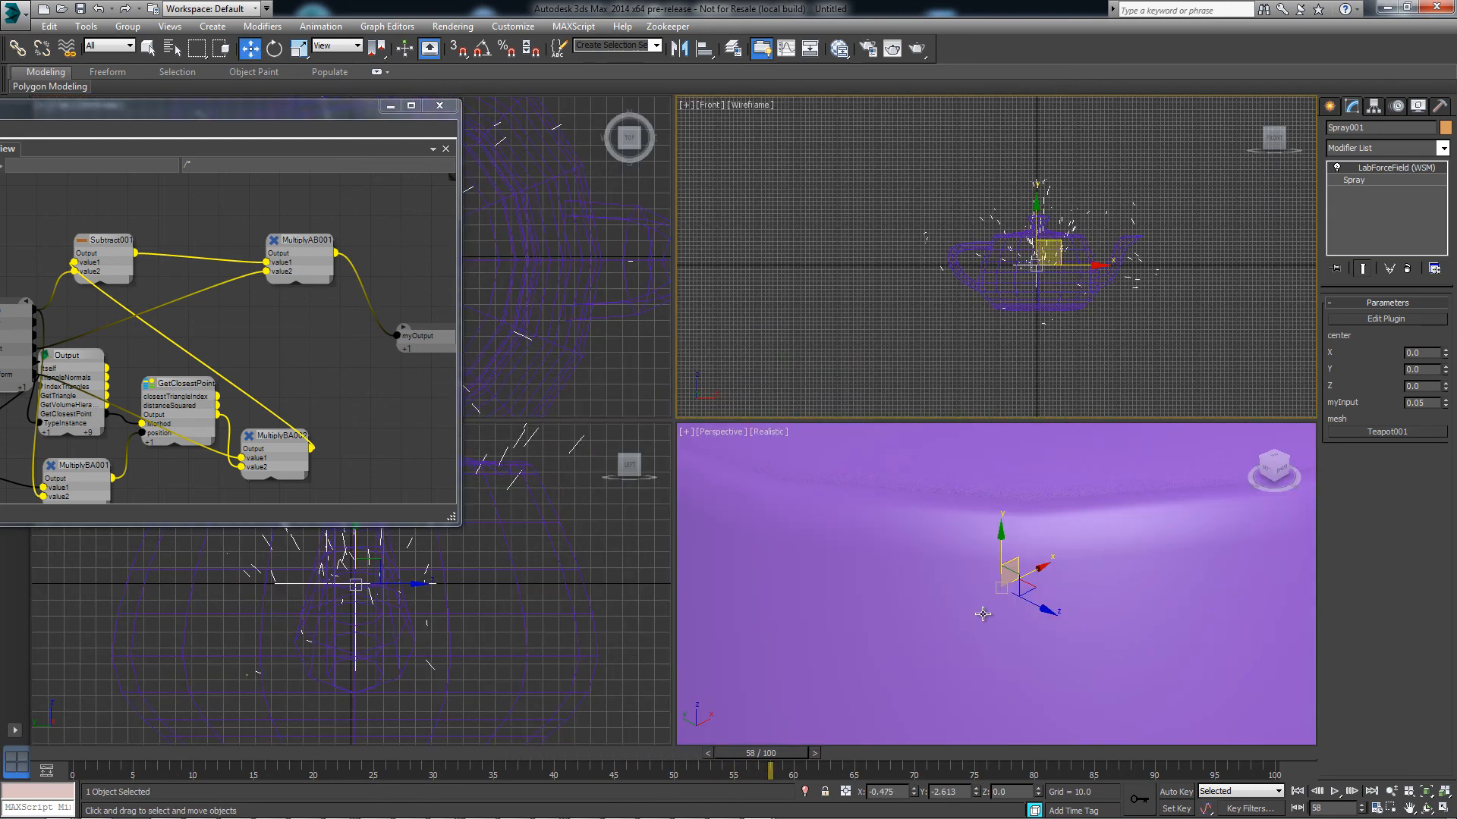
{"action": "middle_click_drag", "start_coordinate": [989, 614], "coordinate": [949, 595]}
{"action": "key", "text": "alt+w"}
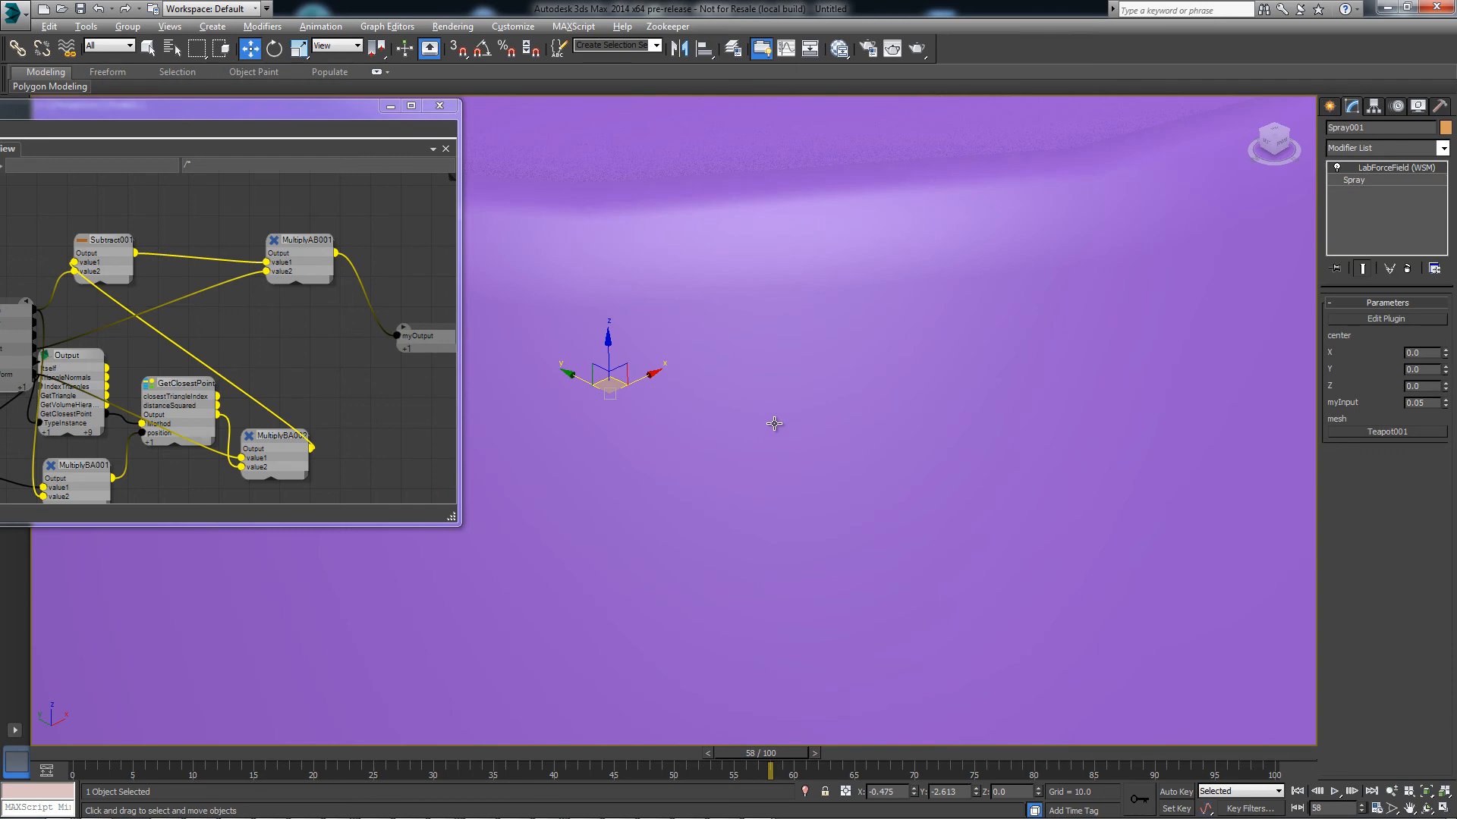
{"action": "scroll", "coordinate": [809, 446], "scroll_direction": "down", "scroll_amount": 5}
{"action": "scroll", "coordinate": [810, 445], "scroll_direction": "down", "scroll_amount": 6}
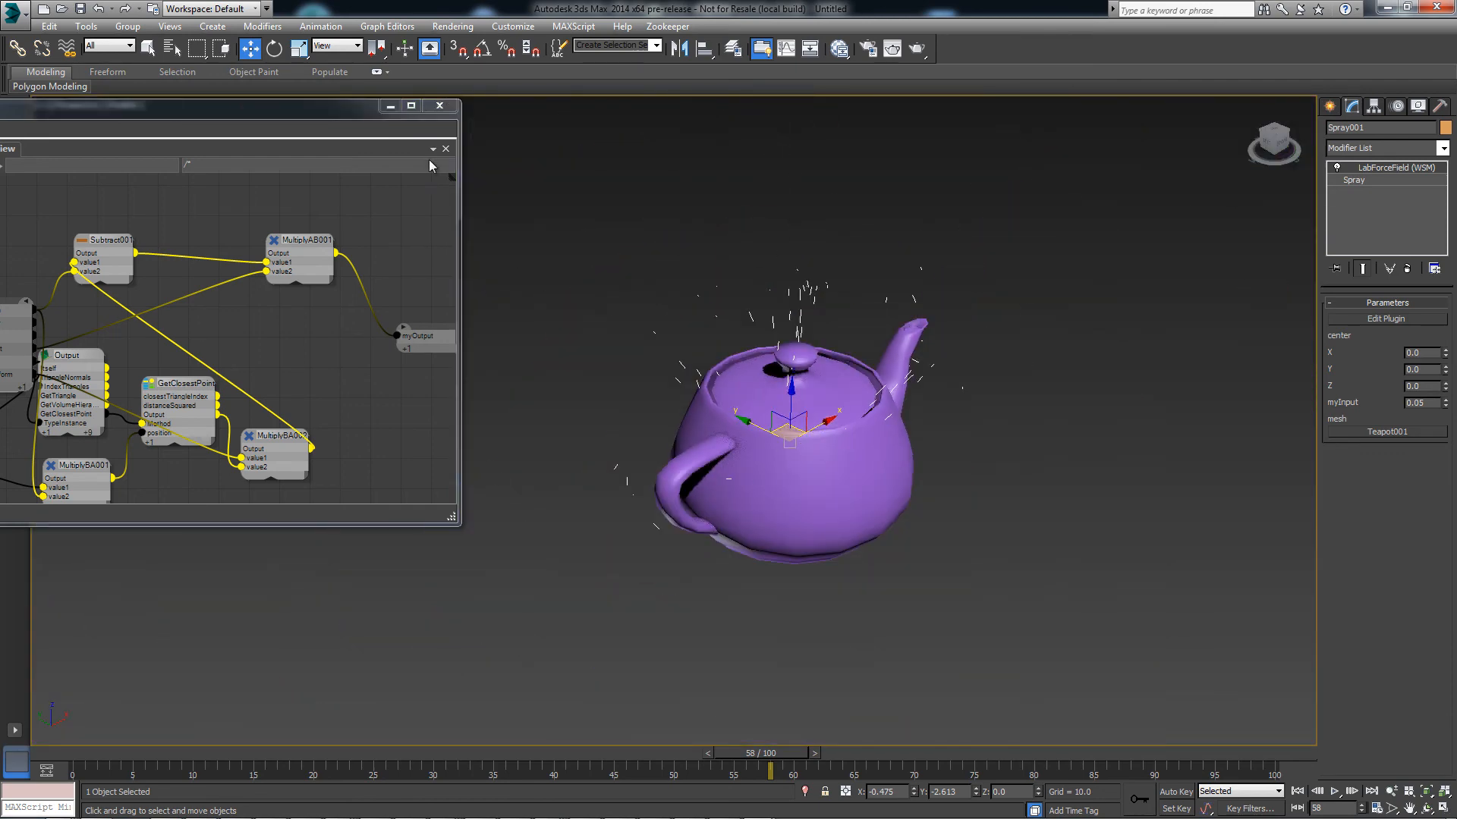
Clear the LAB window from the viewport and scrub the animation to frame 54 to review the particles in perspective.
{"action": "left_click_drag", "start_coordinate": [362, 113], "coordinate": [264, 162]}
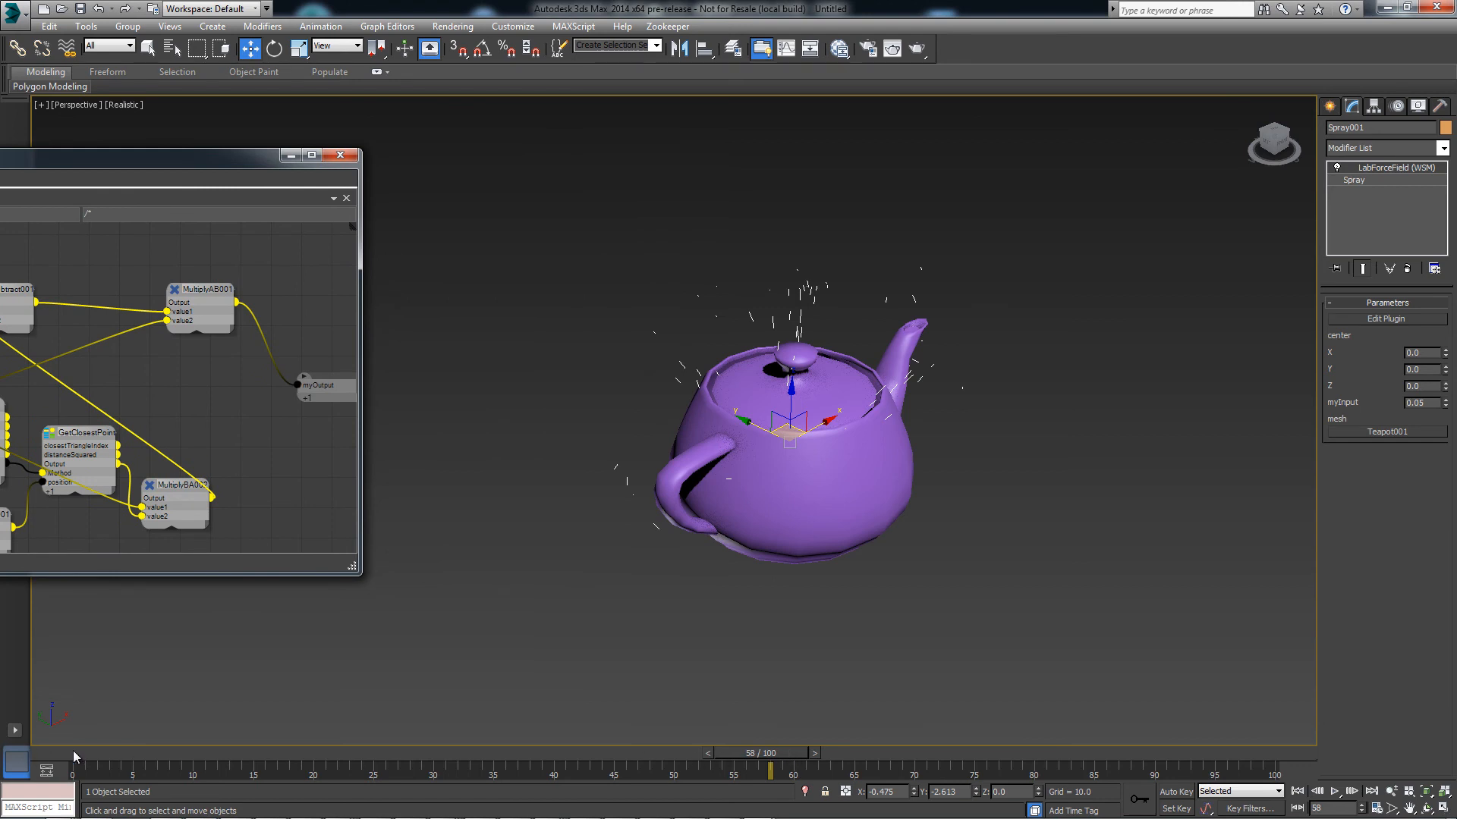
{"action": "mouse_move", "coordinate": [75, 752]}
{"action": "left_mouse_down"}
{"action": "mouse_move", "coordinate": [579, 772]}
{"action": "mouse_move", "coordinate": [725, 752]}
{"action": "left_mouse_up"}
{"action": "key", "text": "w"}
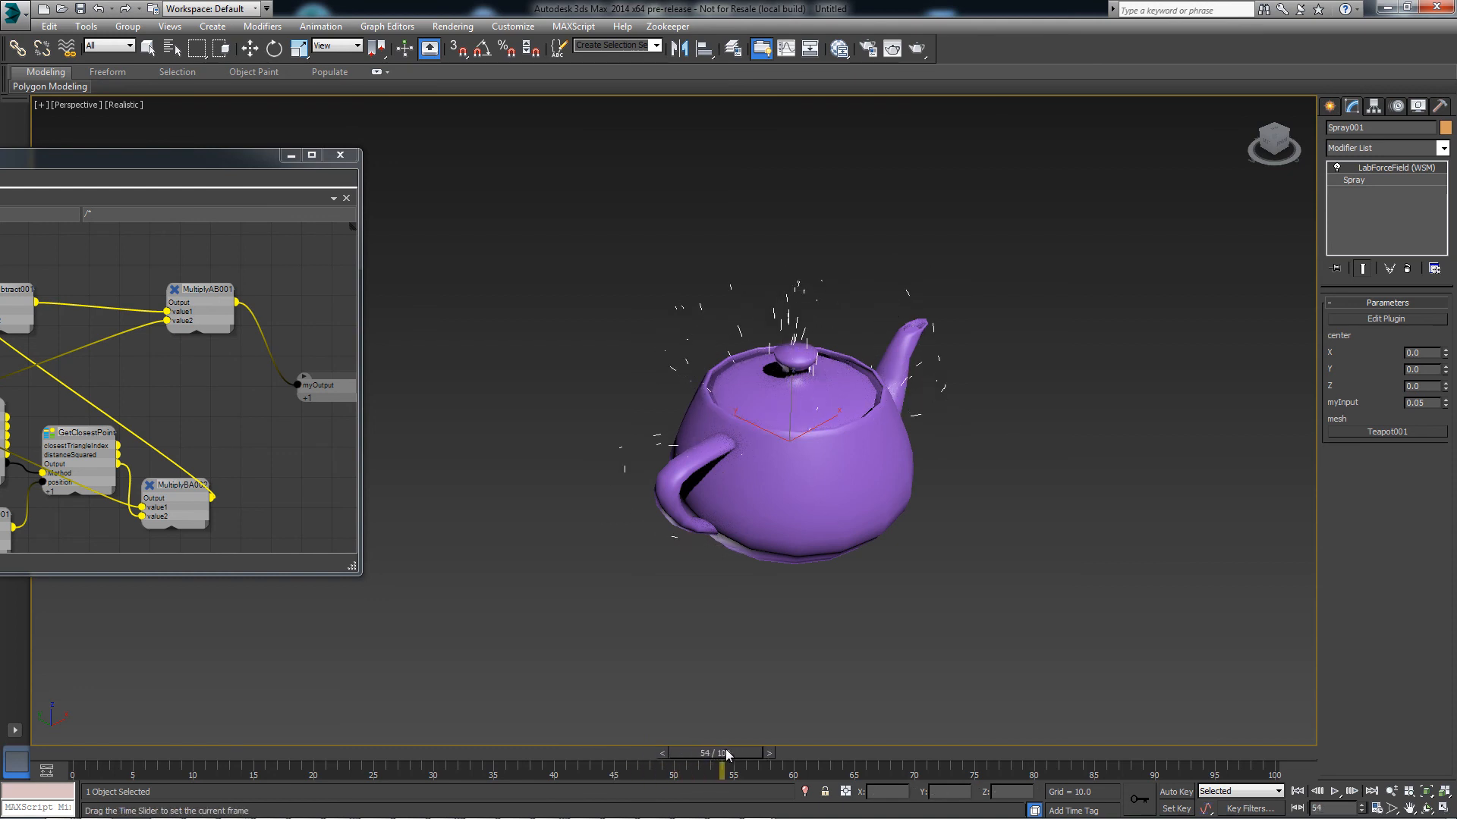
Bring the LAB window back into view and select the GetClosestPoint node.
{"action": "left_click_drag", "start_coordinate": [288, 156], "coordinate": [550, 128]}
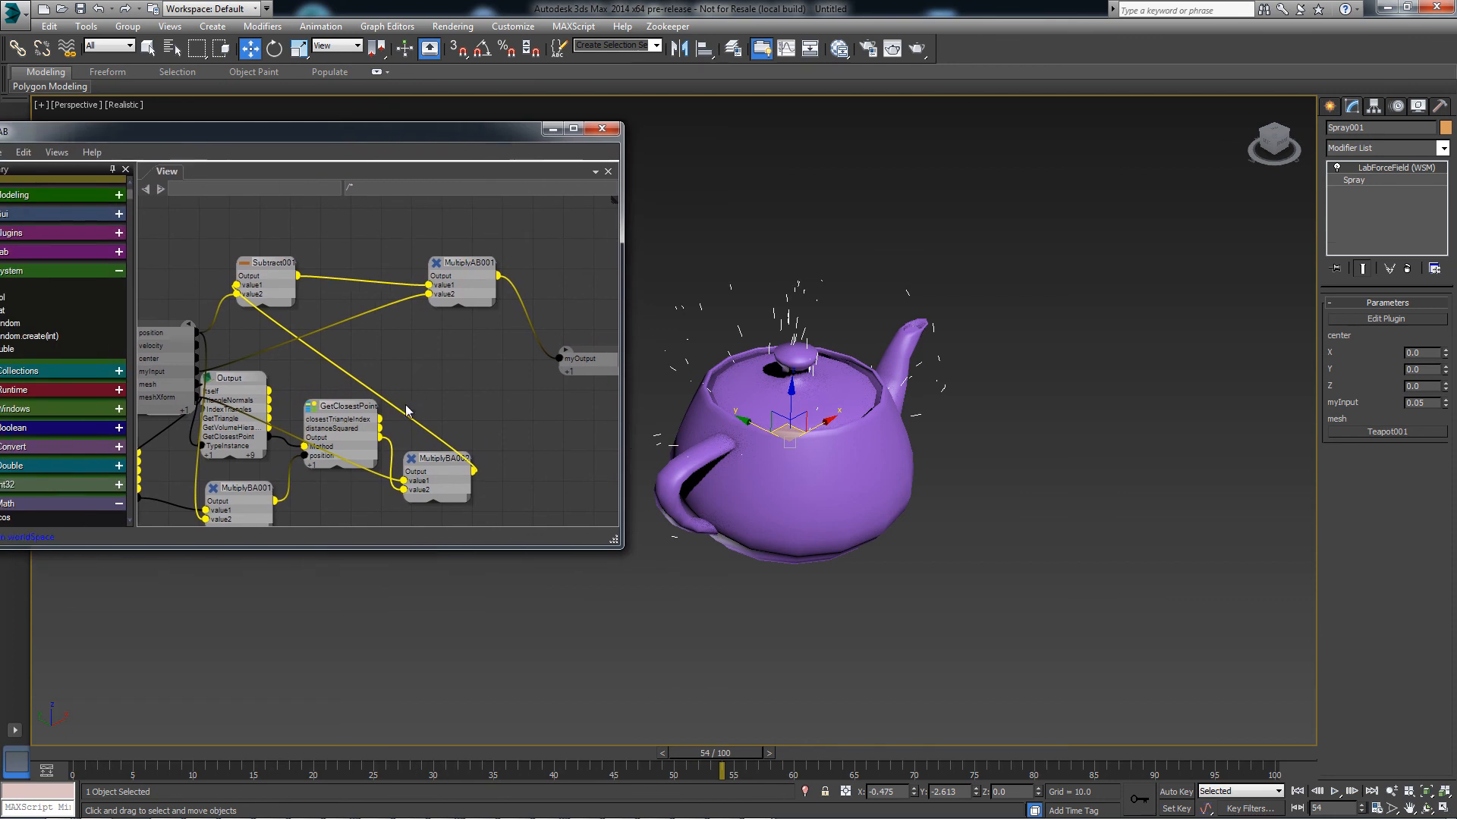
{"action": "left_click", "coordinate": [338, 414]}
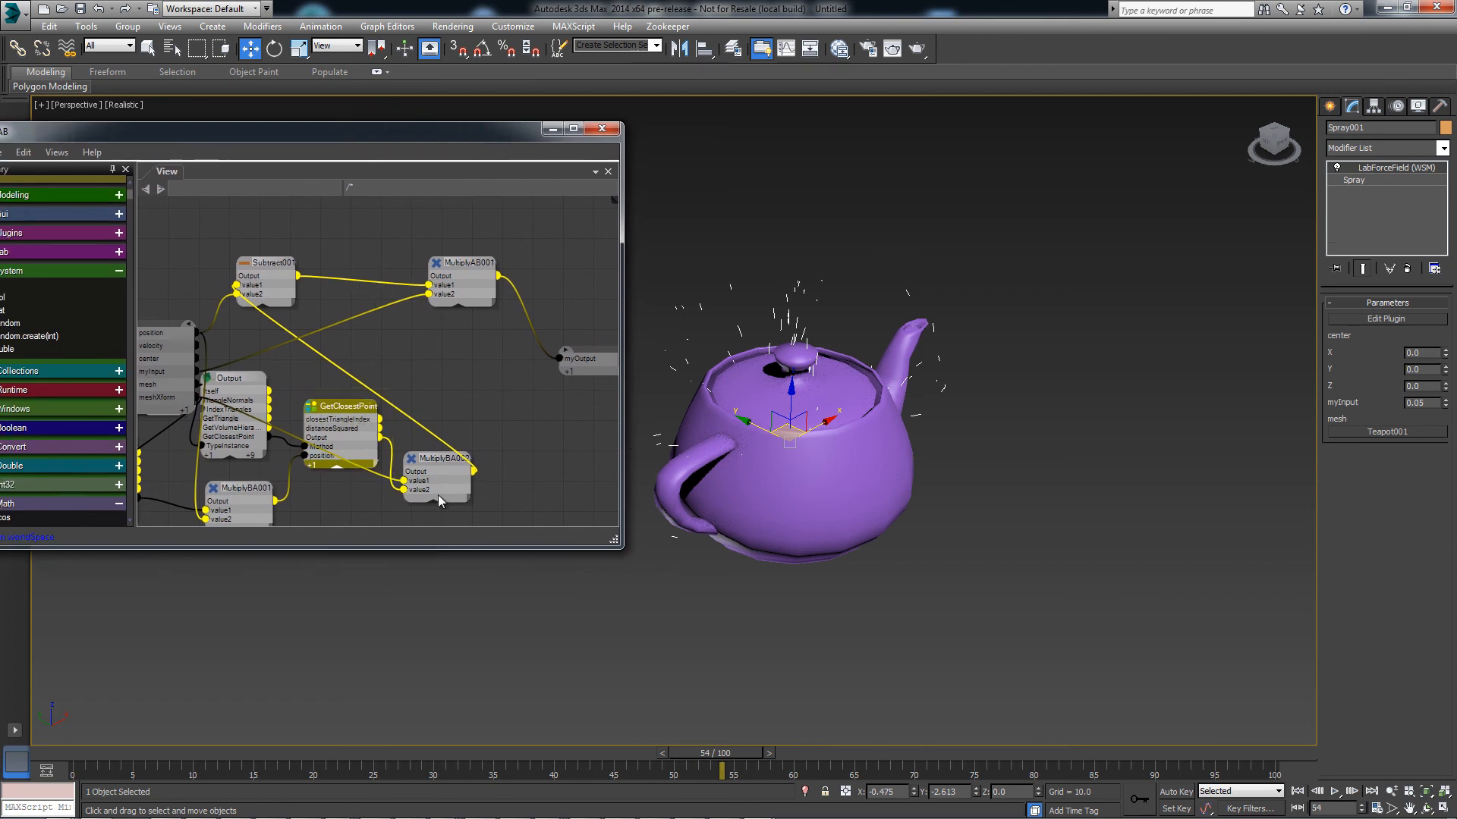